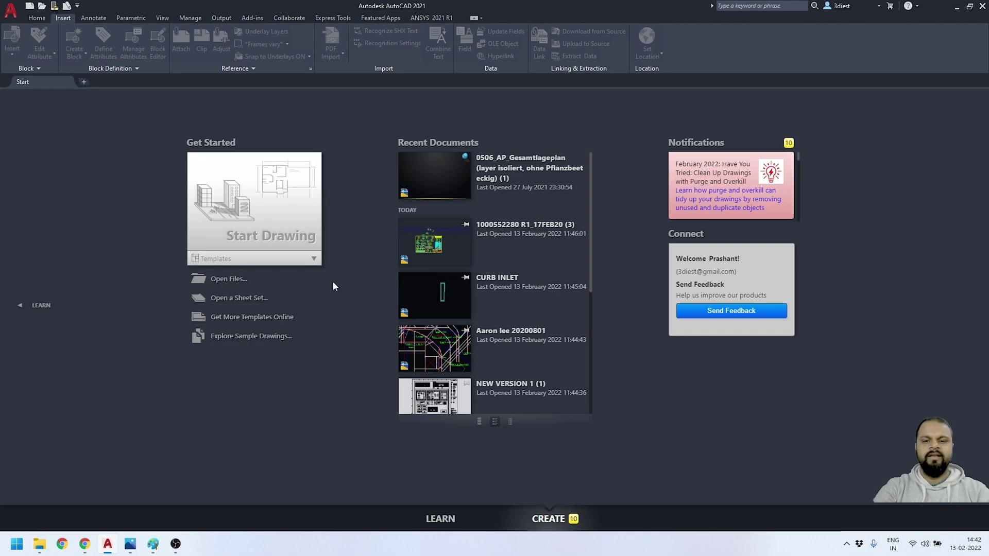
Start a new blank drawing from the No Template - Metric template option.
left_click(312, 260)
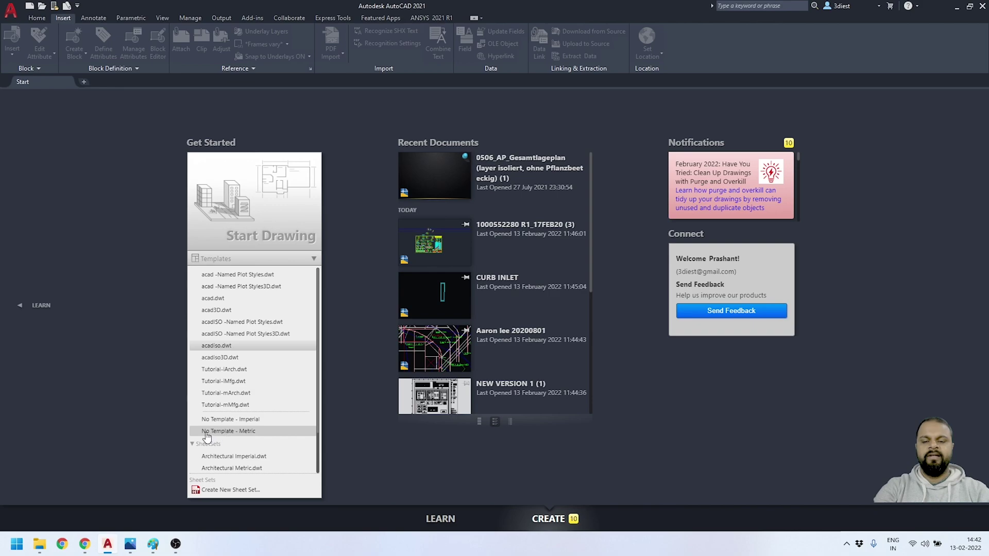
left_click(276, 213)
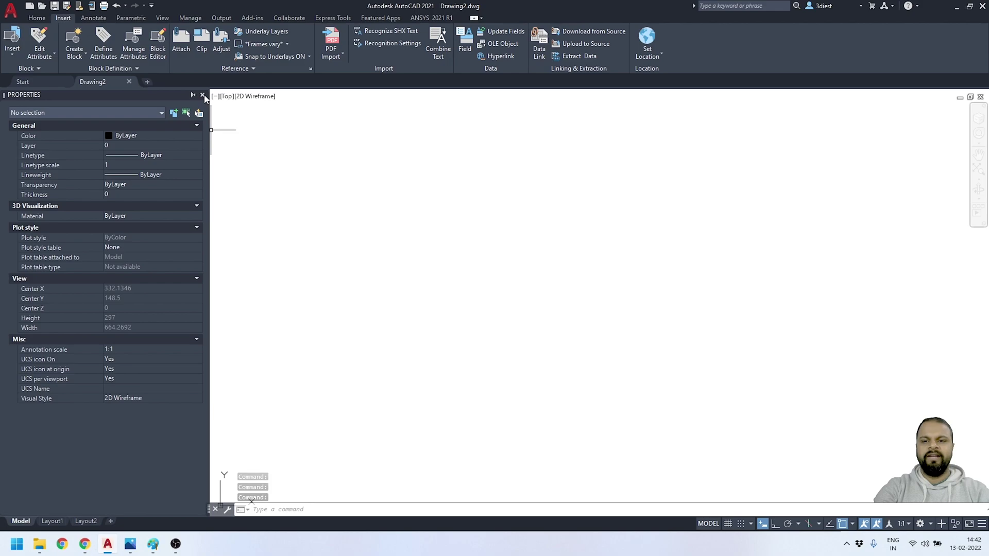
Draw a 150 by 100 rectangle from a picked first corner.
left_click(37, 19)
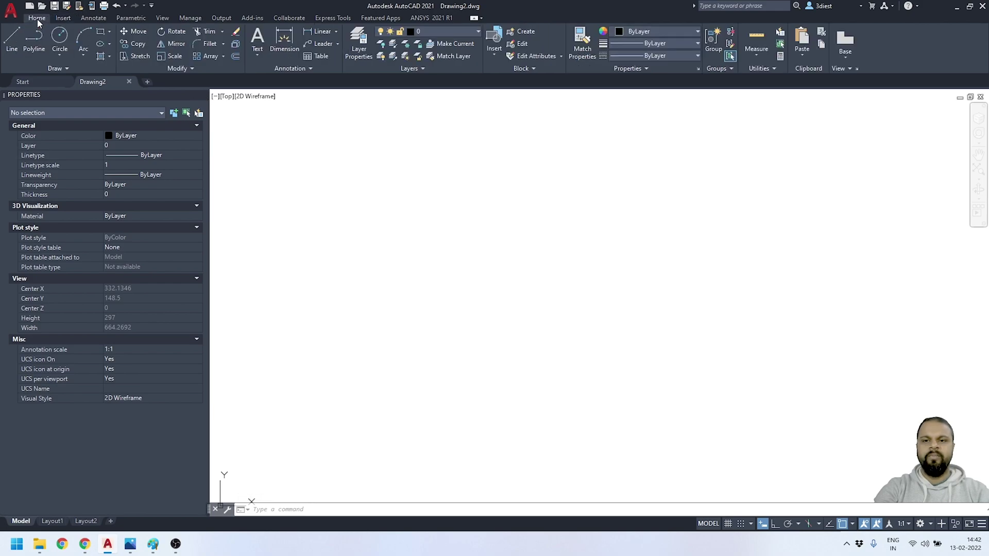
left_click(101, 33)
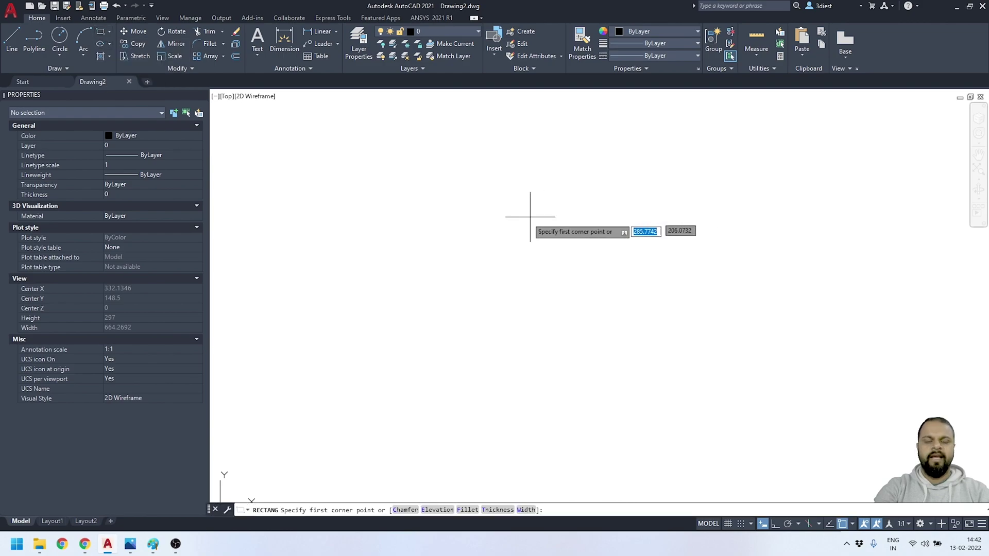
left_click(405, 215)
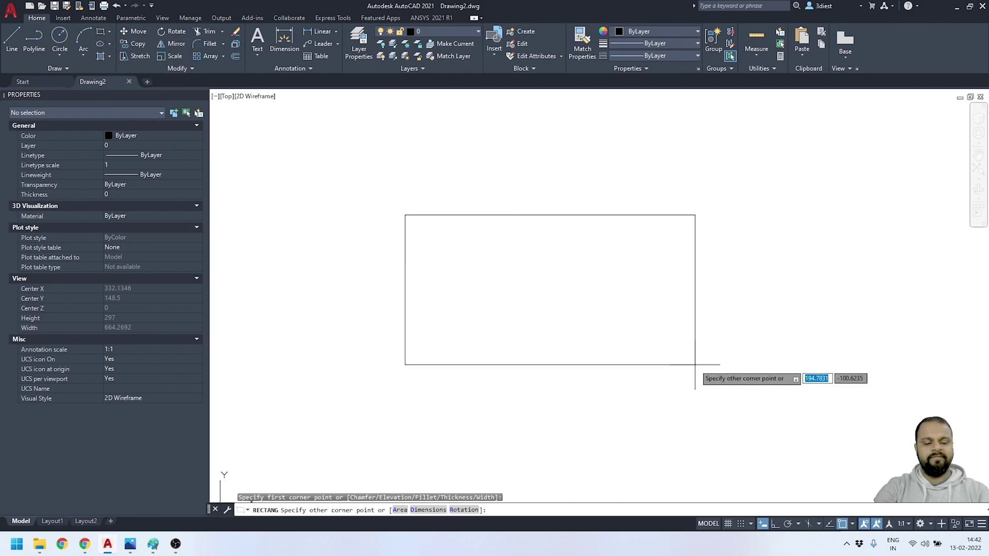
type("150")
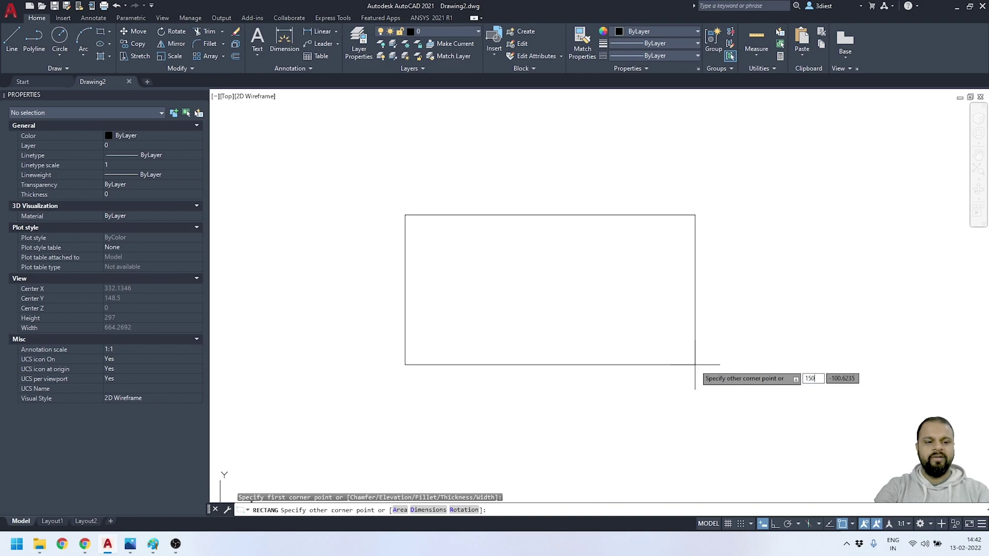
key("Tab")
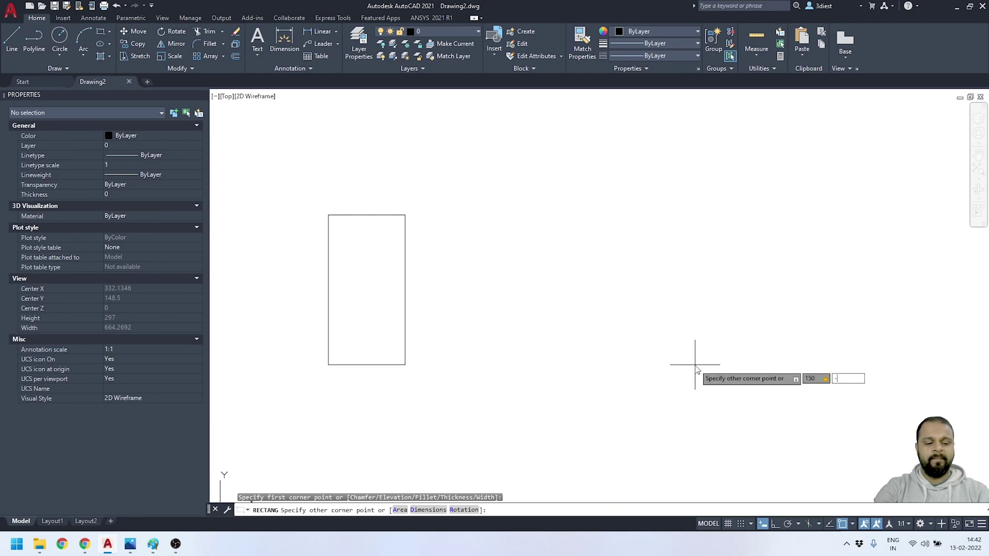
key("Return")
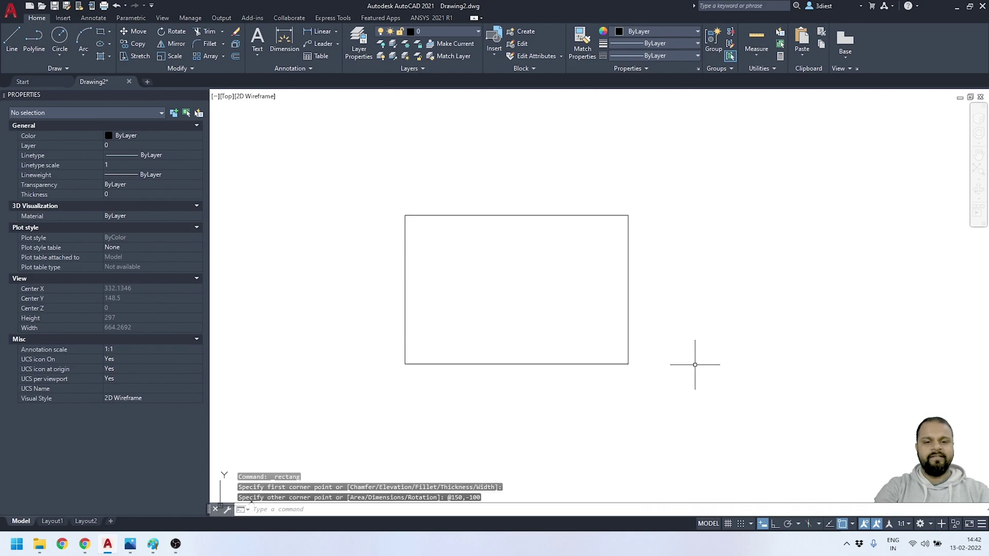
Select the rectangle, close the Properties palette, recentre the view and deselect.
scroll(470, 318, "up", 2)
left_click(799, 310)
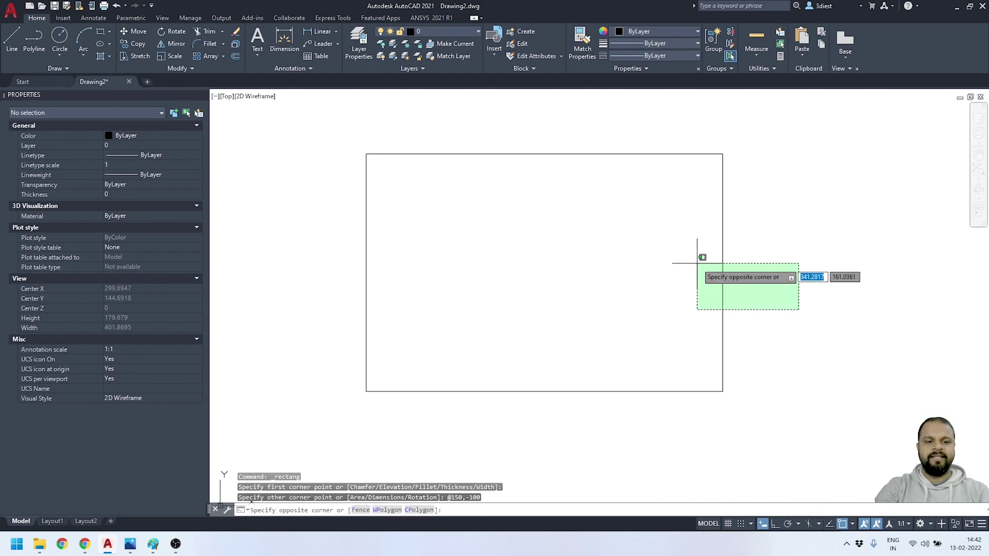
left_click(697, 263)
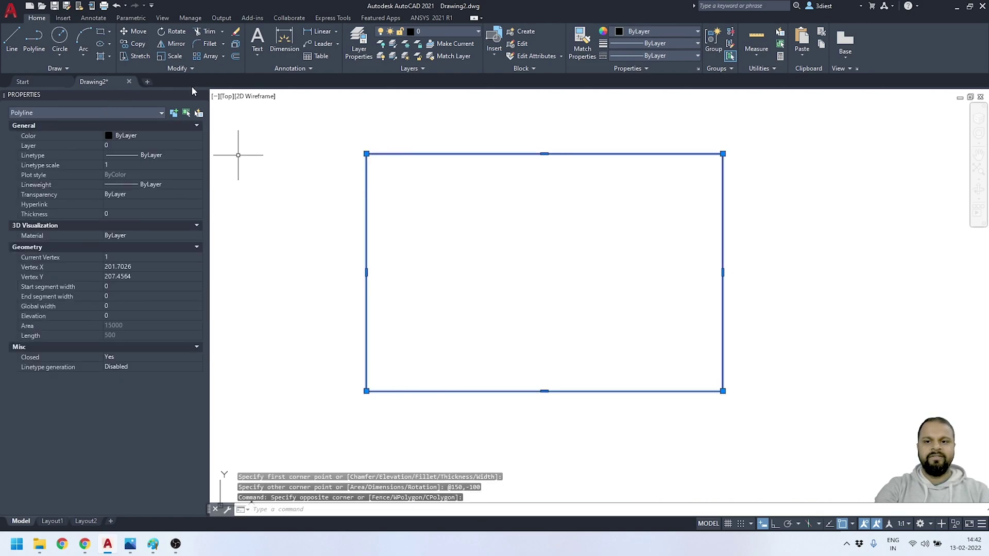
left_click(202, 95)
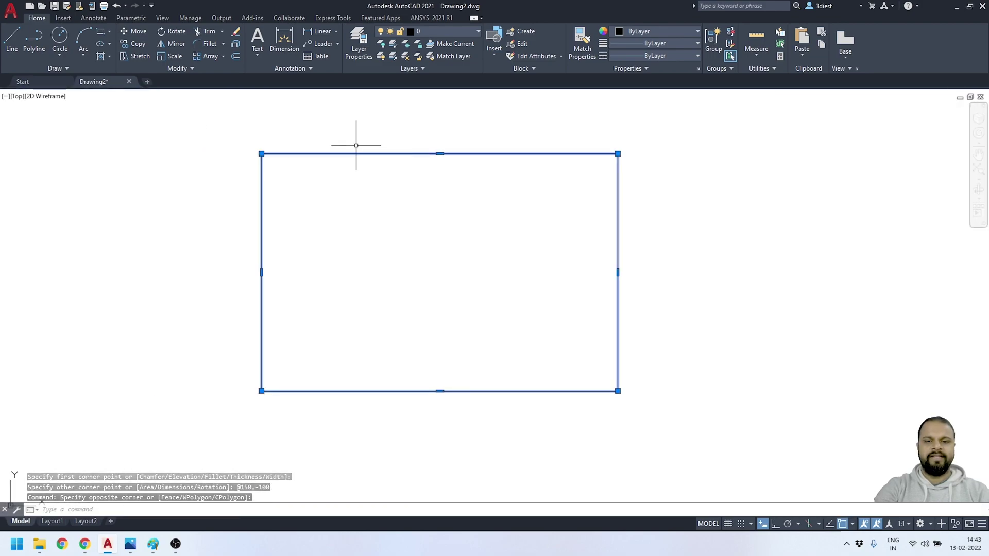
middle_click_drag(371, 232, 437, 262)
key("Escape")
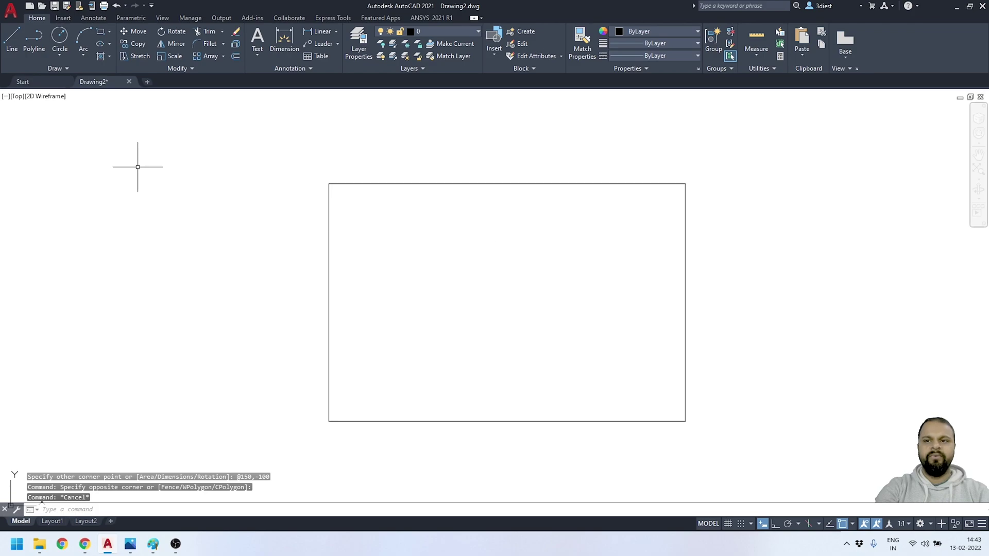
Create block BLOCK1 from the rectangle, based at its lower-left corner, opening it in the Block Editor.
left_click(65, 18)
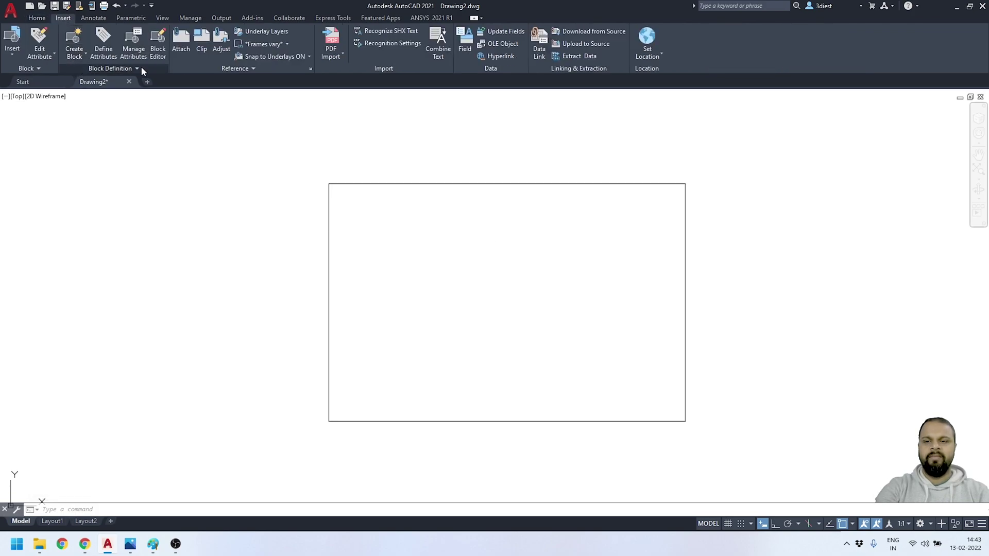
left_click(76, 42)
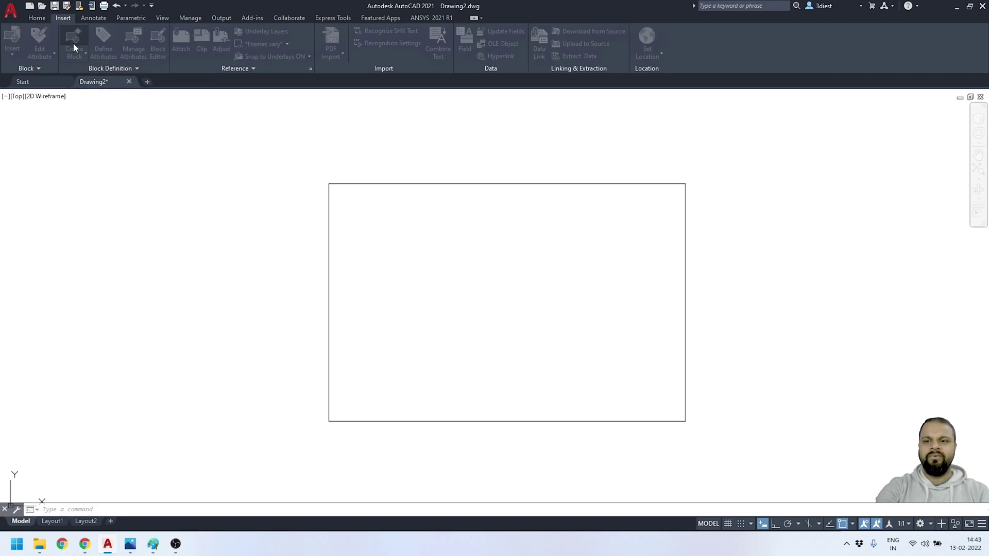
left_click_drag(707, 184, 788, 159)
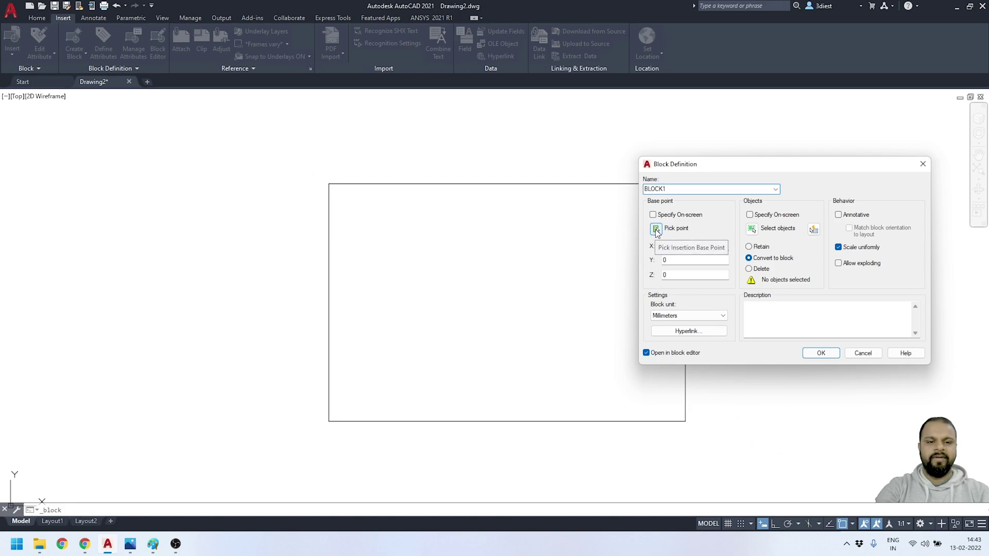
left_click(657, 229)
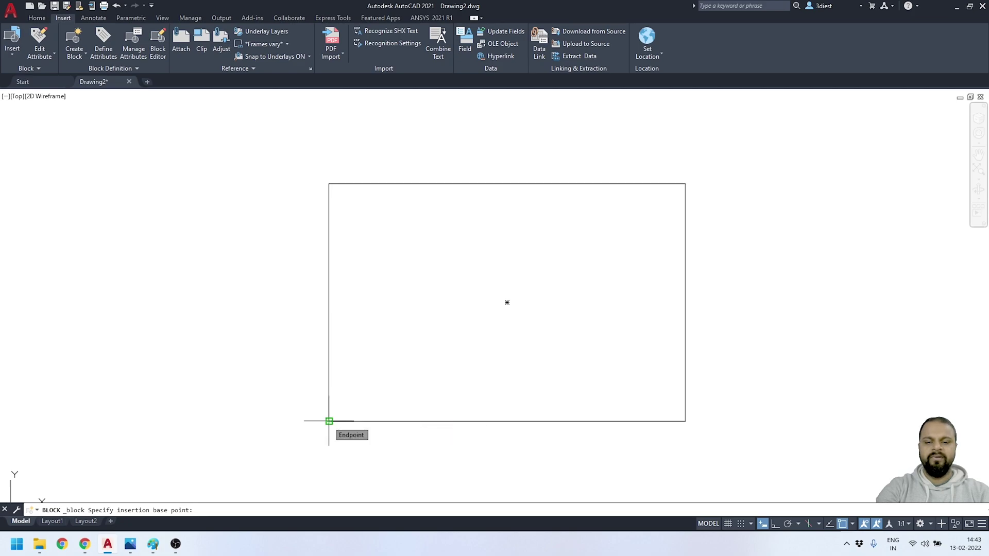
left_click(329, 421)
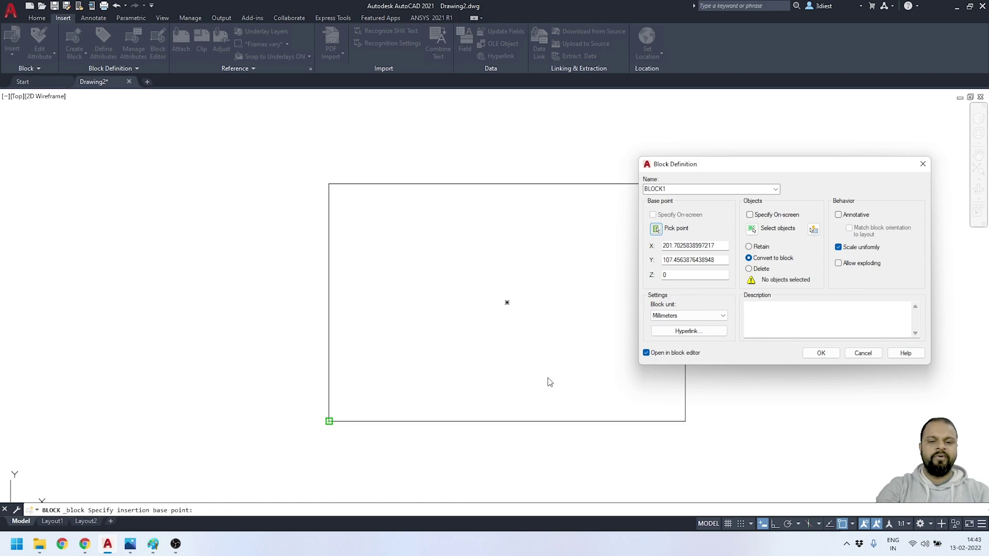
left_click(753, 233)
left_click(713, 444)
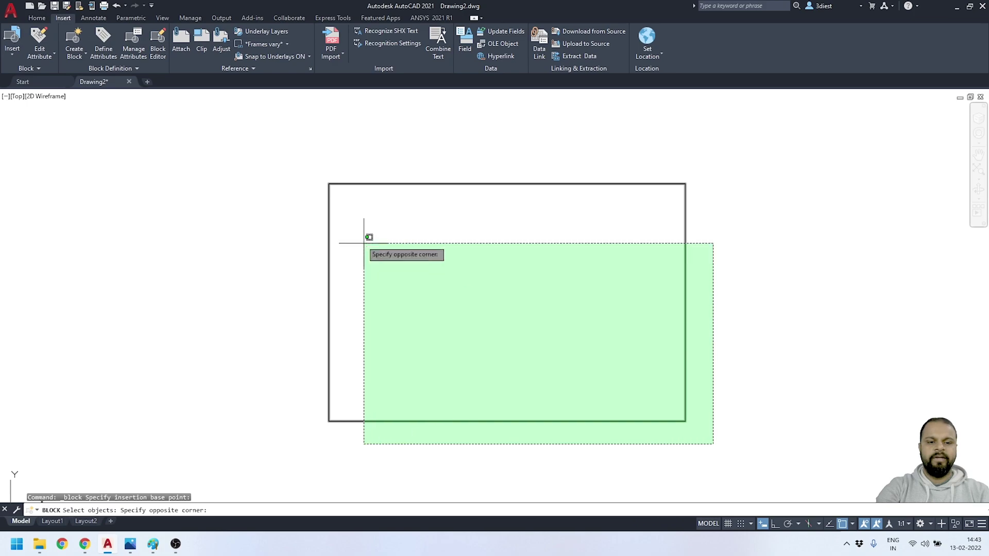
left_click(289, 160)
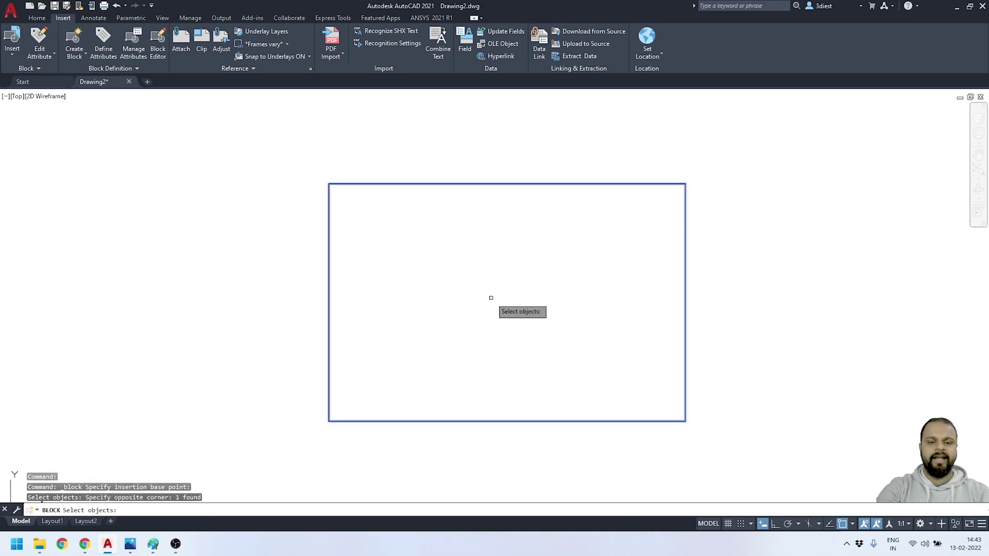
key("Return")
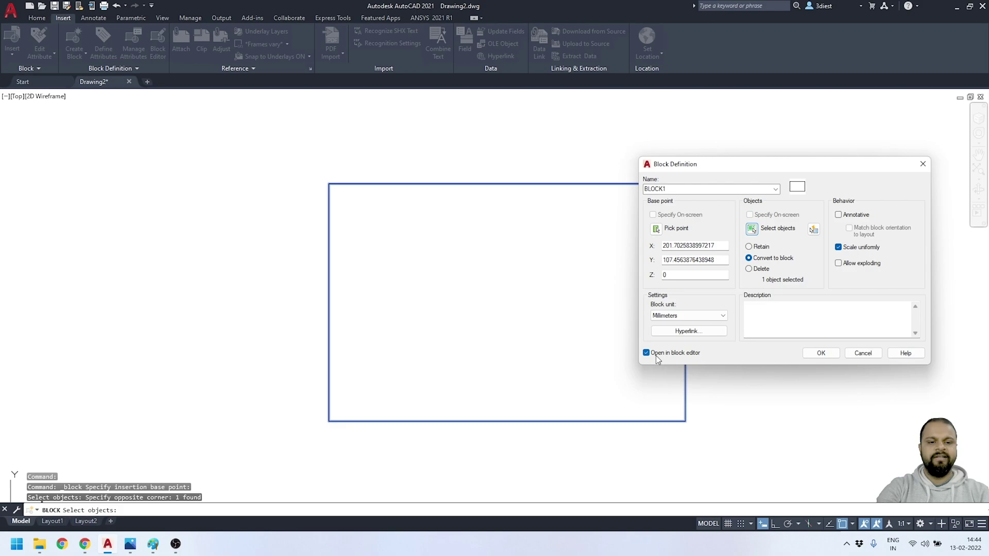
left_click(820, 355)
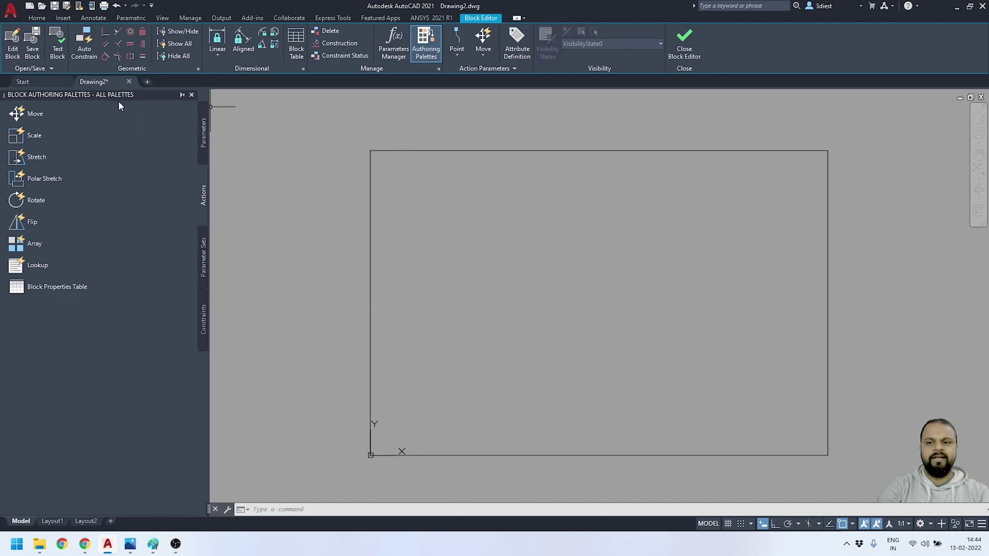
Toggle the Block Authoring Palettes off and on, then show the Parameters set.
left_click(427, 40)
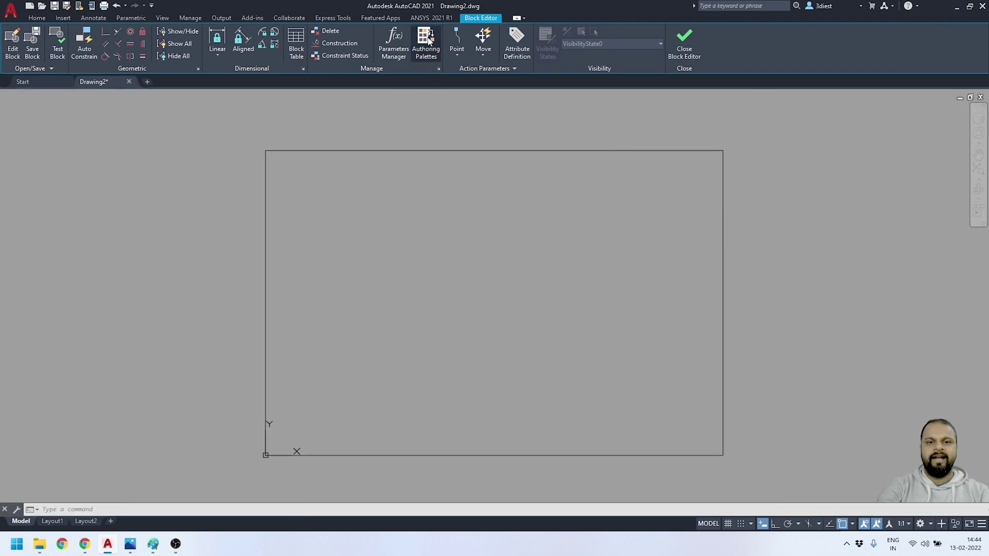
left_click(428, 41)
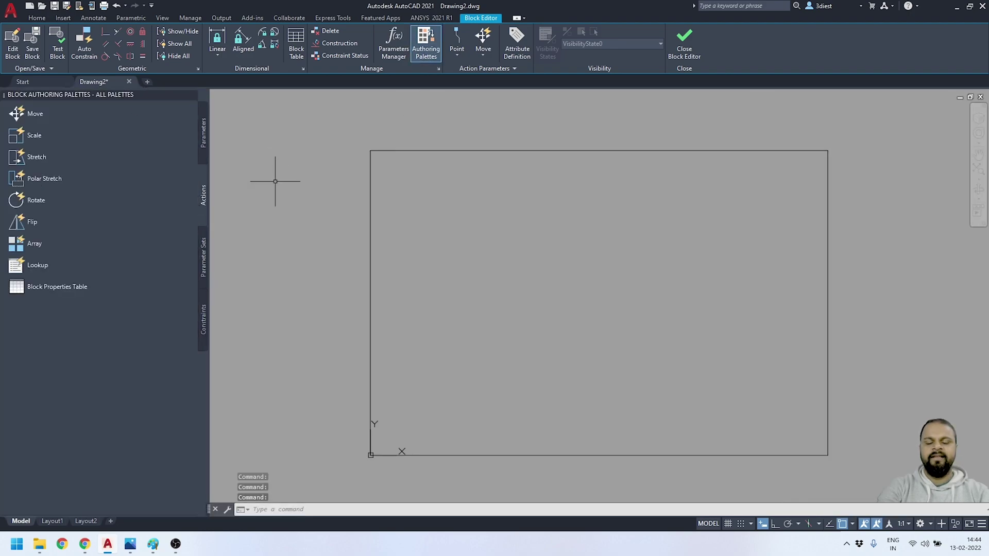
left_click(205, 135)
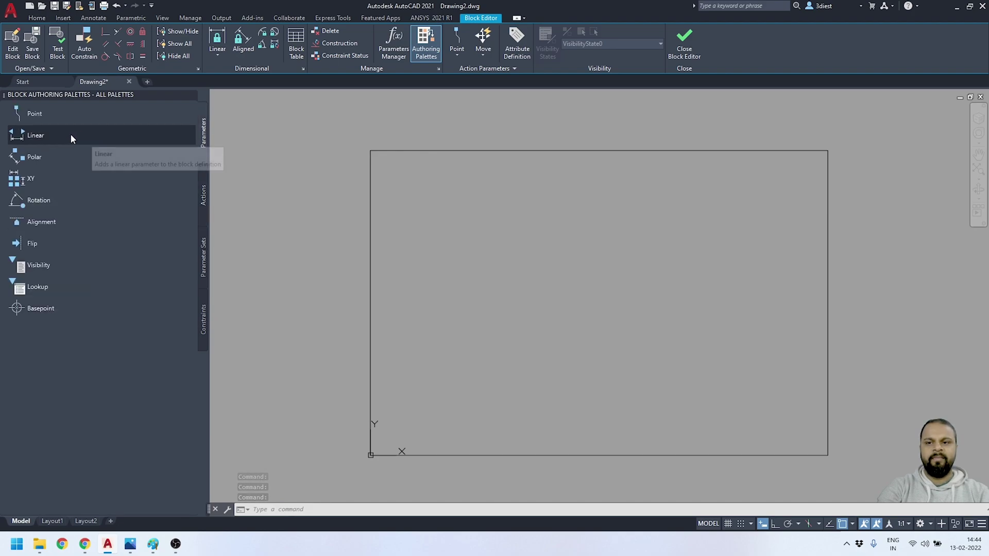
Add linear parameter Distance1 along the rectangle's bottom edge, labelled below it.
left_click(29, 136)
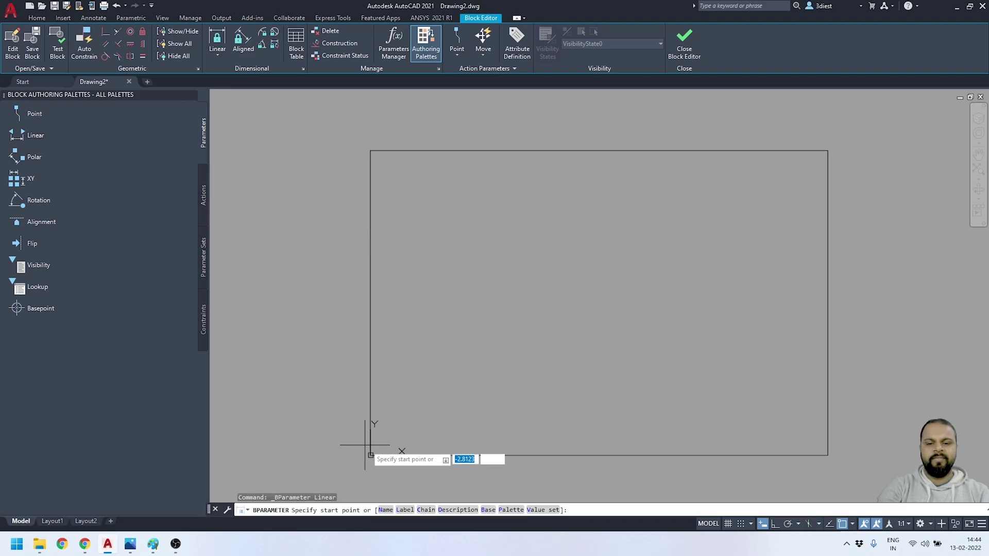
scroll(481, 225, "down", 2)
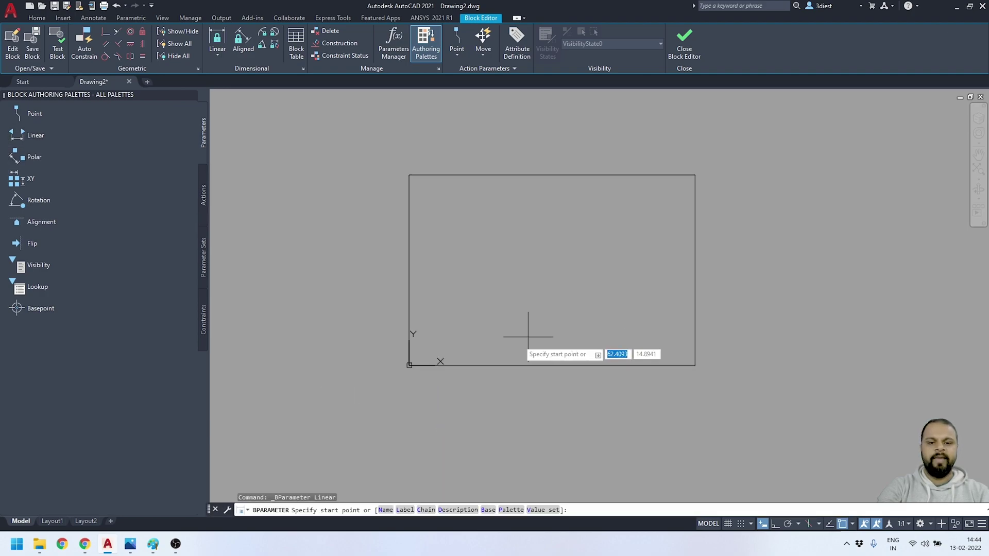
left_click(409, 365)
left_click(693, 366)
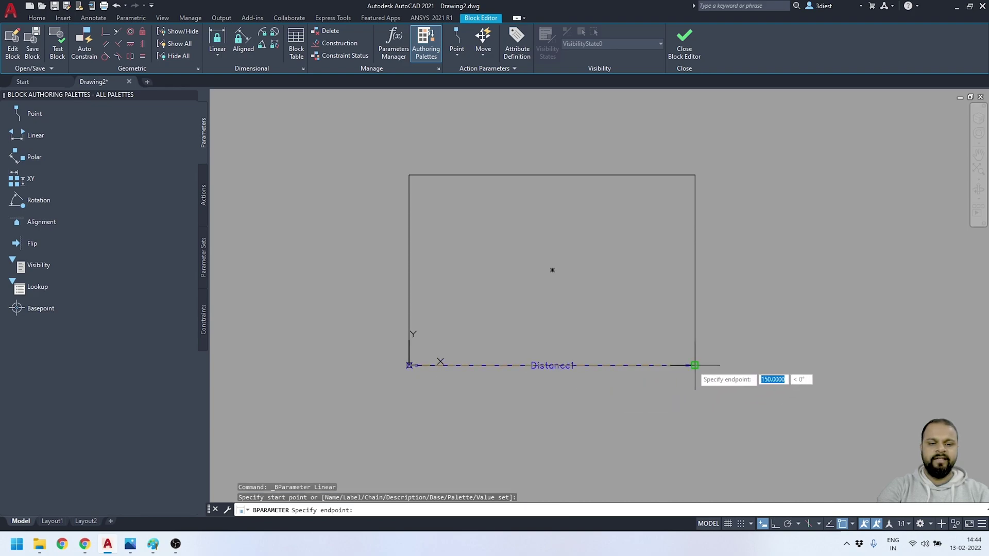
left_click(667, 401)
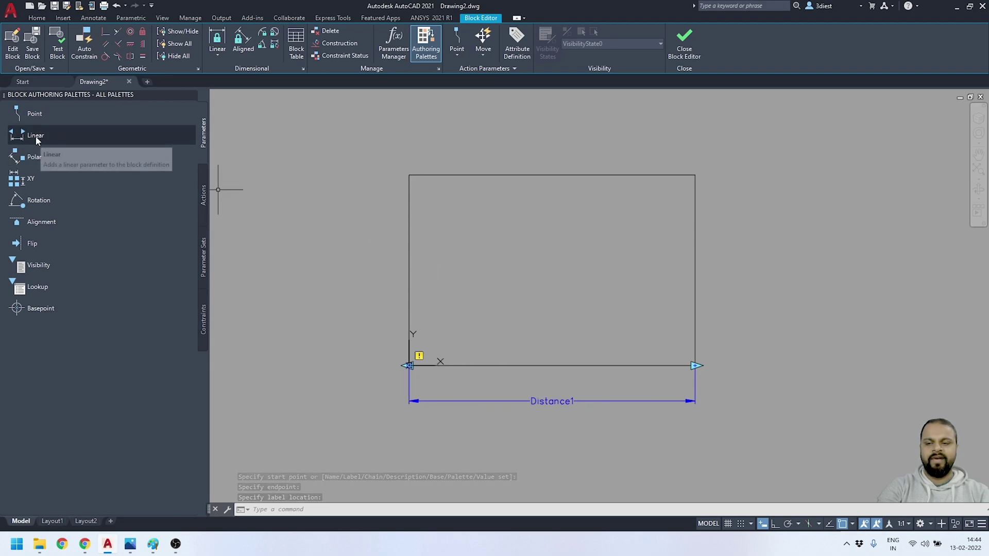
Add linear parameter Distance2 along the left edge, labelled to the left.
left_click(58, 143)
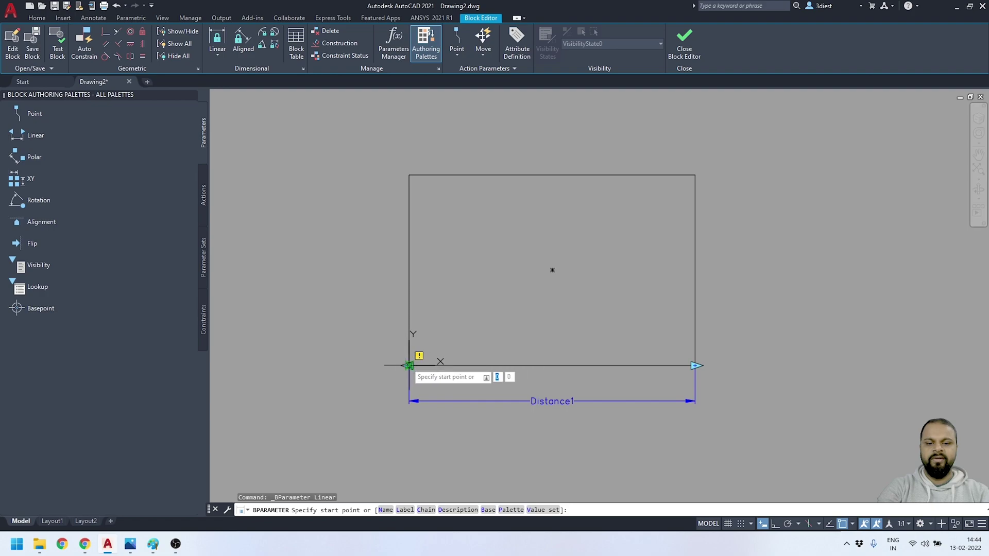
left_click(409, 365)
left_click(409, 175)
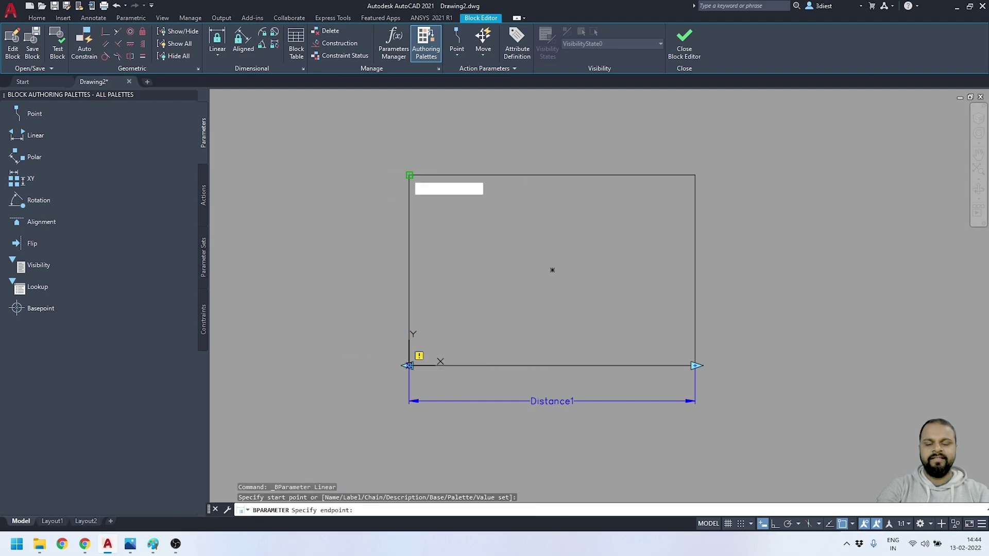
left_click(359, 238)
key("Escape")
middle_click_drag(465, 287, 481, 275)
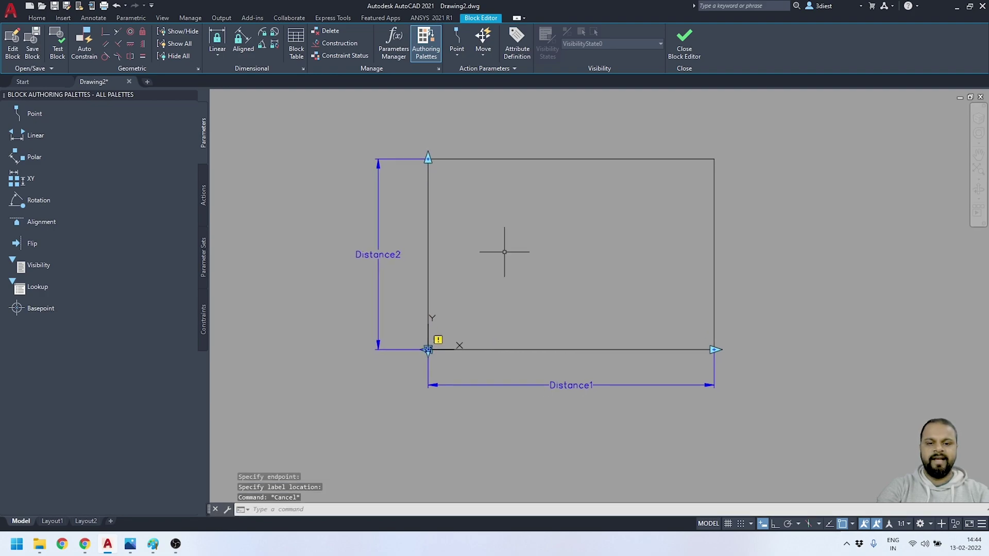
scroll(486, 226, "up", 2)
scroll(487, 229, "down", 2)
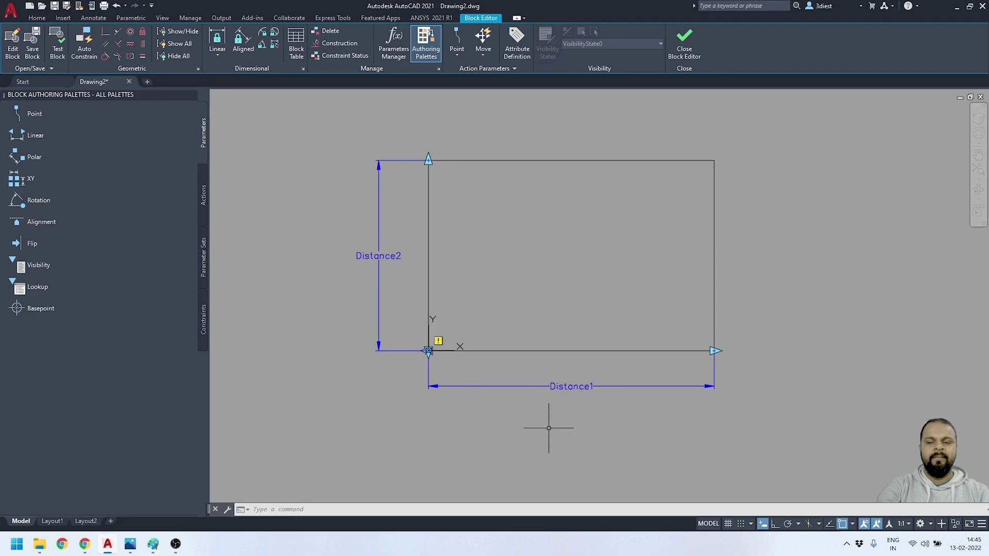
Set Number of Grips to 1 for both Distance1 and Distance2, then close Properties.
left_click(378, 308)
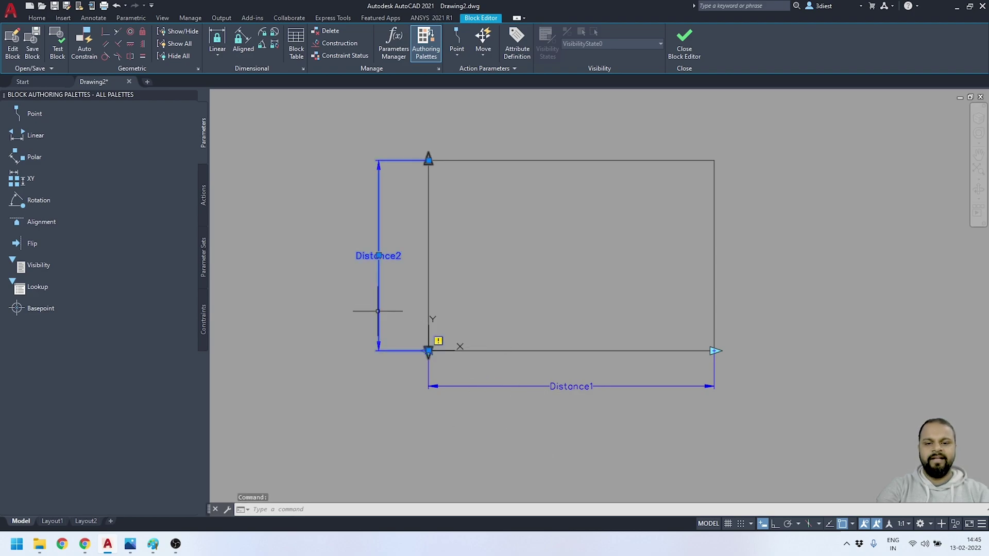
left_click(505, 387)
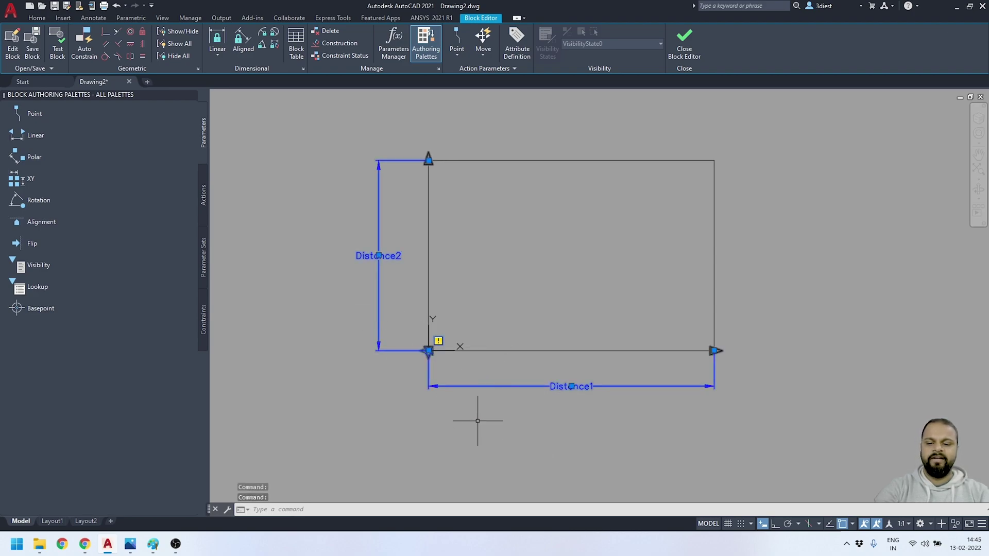
key("ctrl+1")
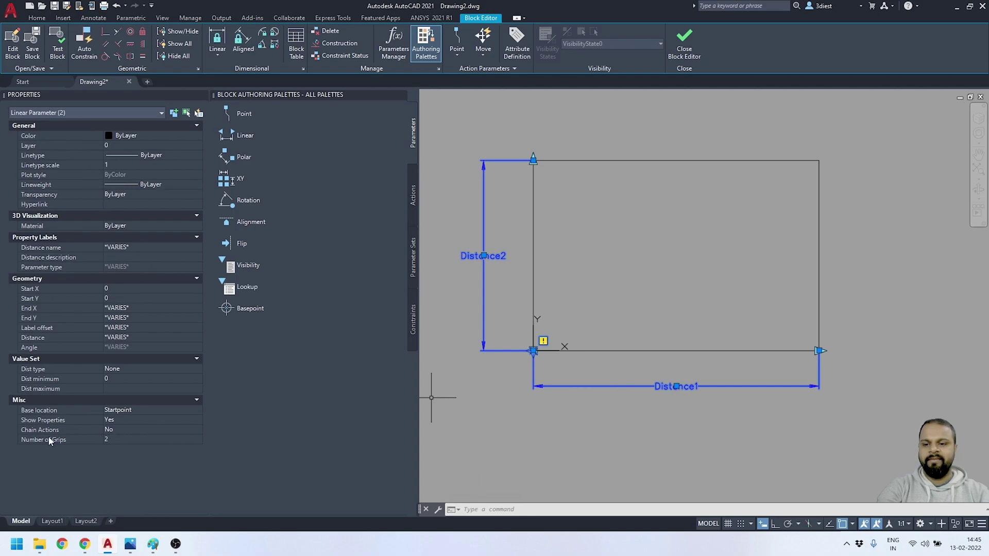
left_click(128, 441)
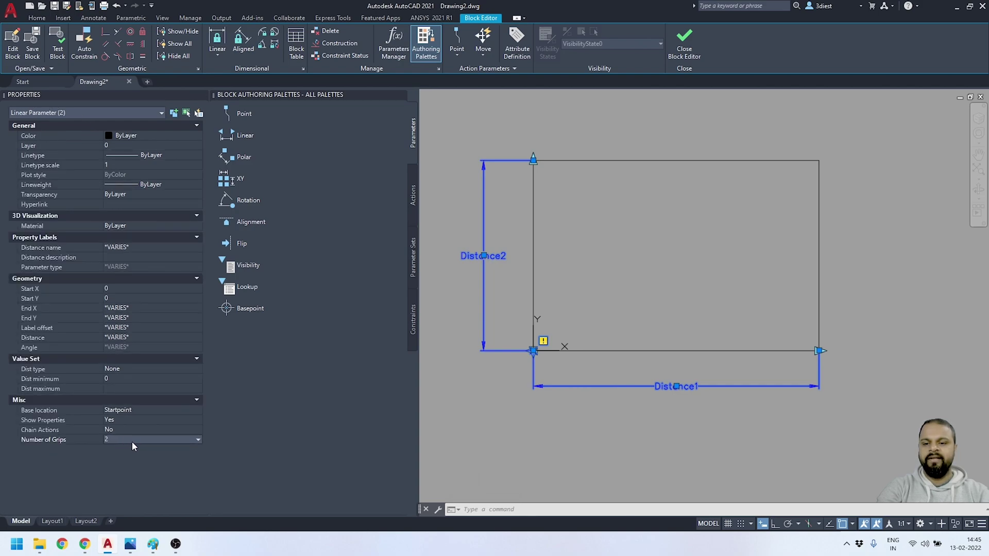
left_click(135, 441)
left_click(114, 459)
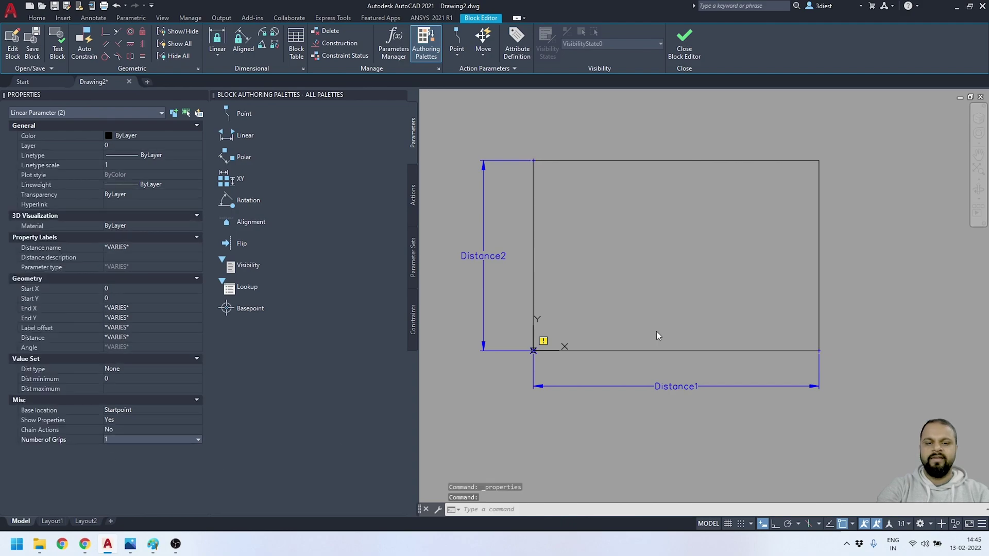
key("Escape")
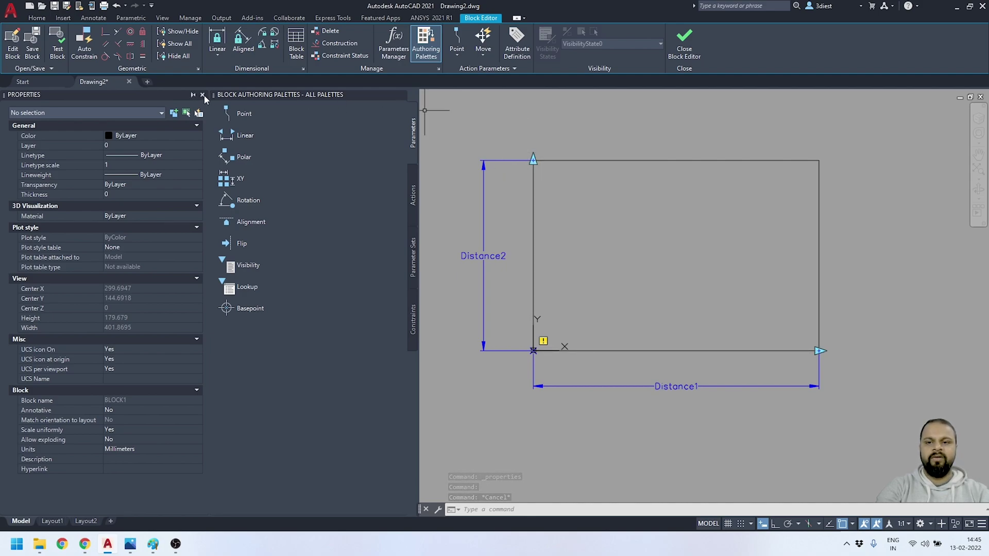
left_click(203, 94)
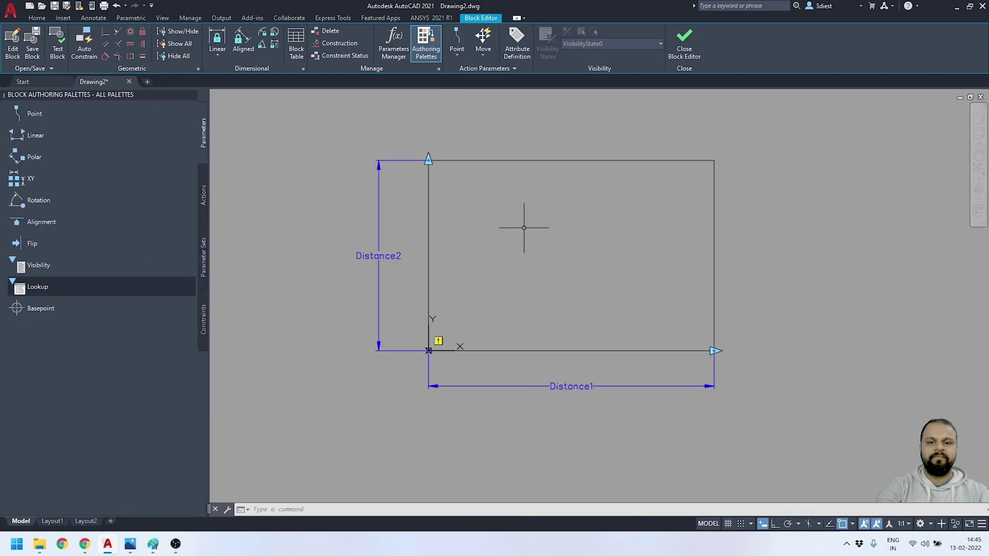
Show the Actions set in the authoring palette and start a Stretch action.
scroll(550, 223, "up", 2)
scroll(546, 226, "down", 2)
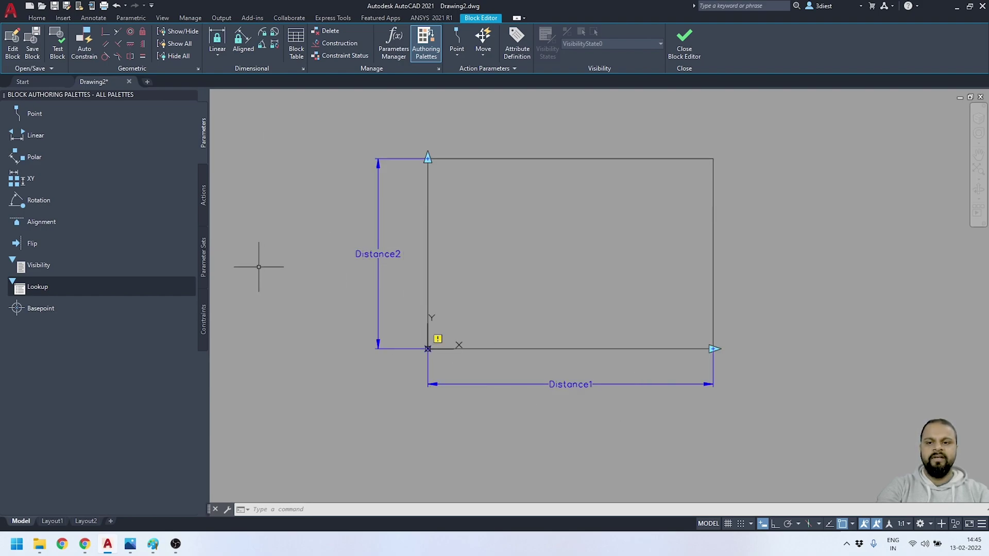
left_click(204, 197)
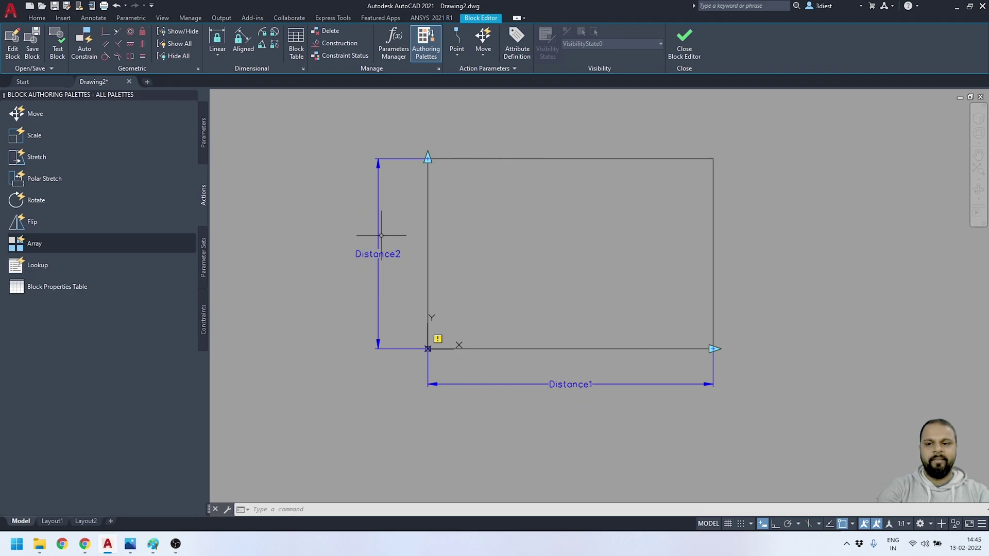
left_click(64, 157)
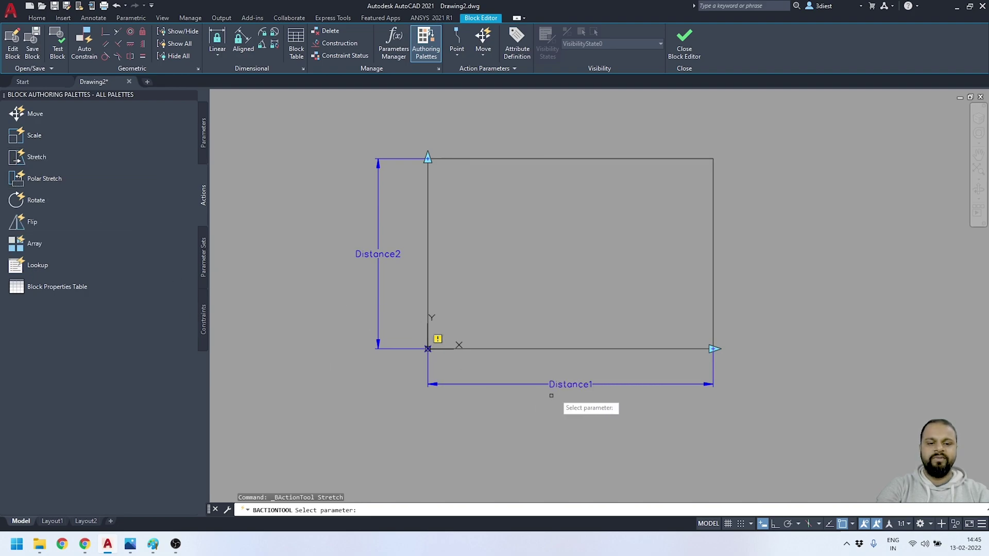
Tie a stretch action to Distance1's right end, stretching the rectangle's framed right edge.
left_click(635, 385)
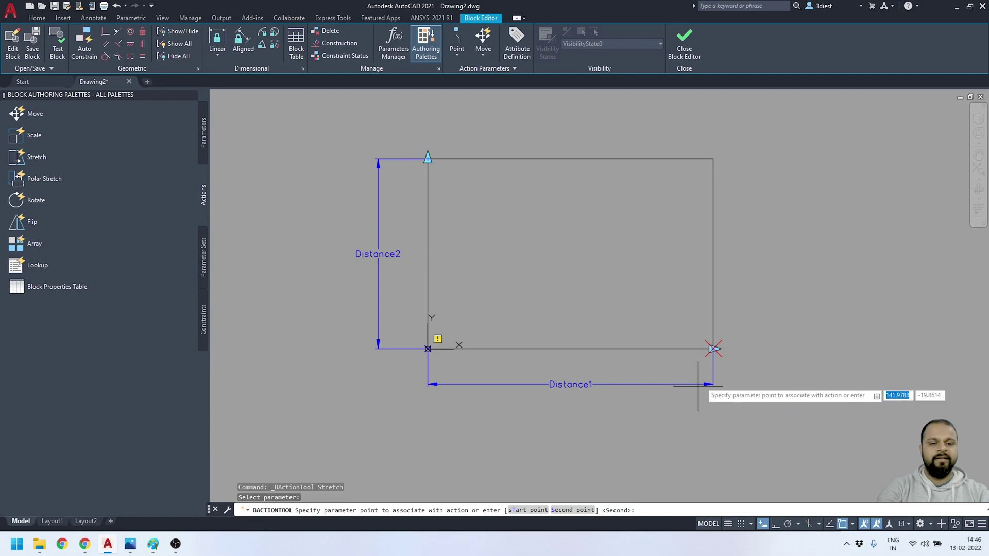
left_click(714, 348)
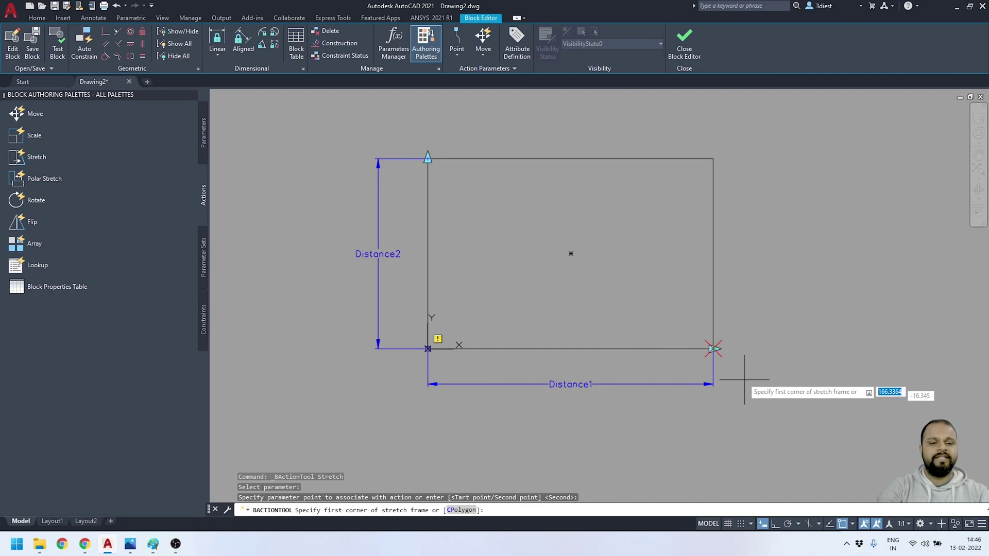
left_click(736, 131)
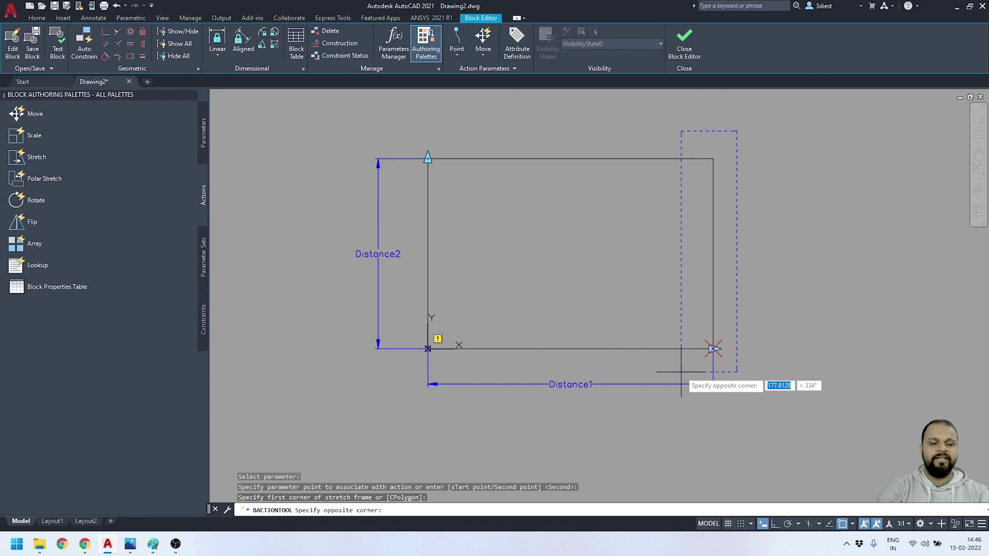
left_click(681, 371)
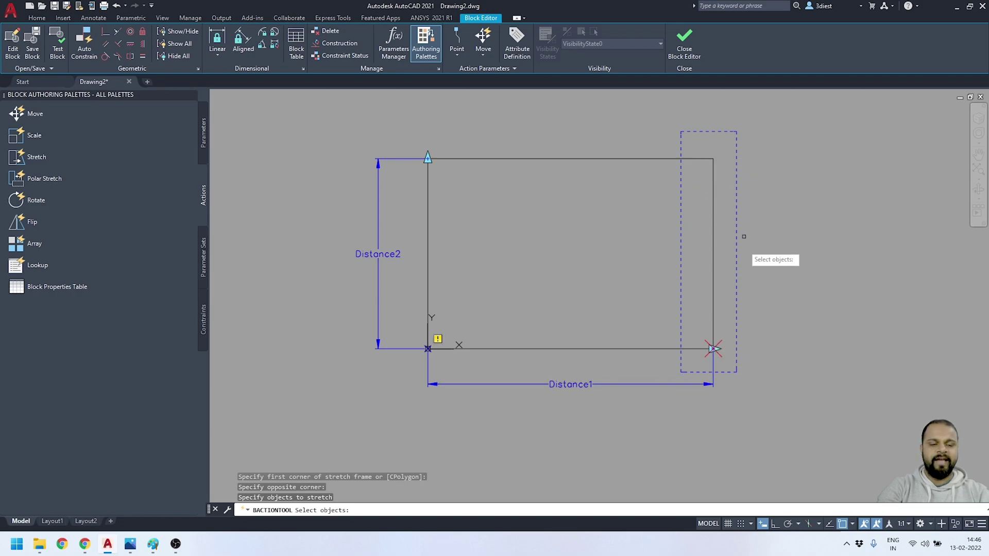
left_click(713, 282)
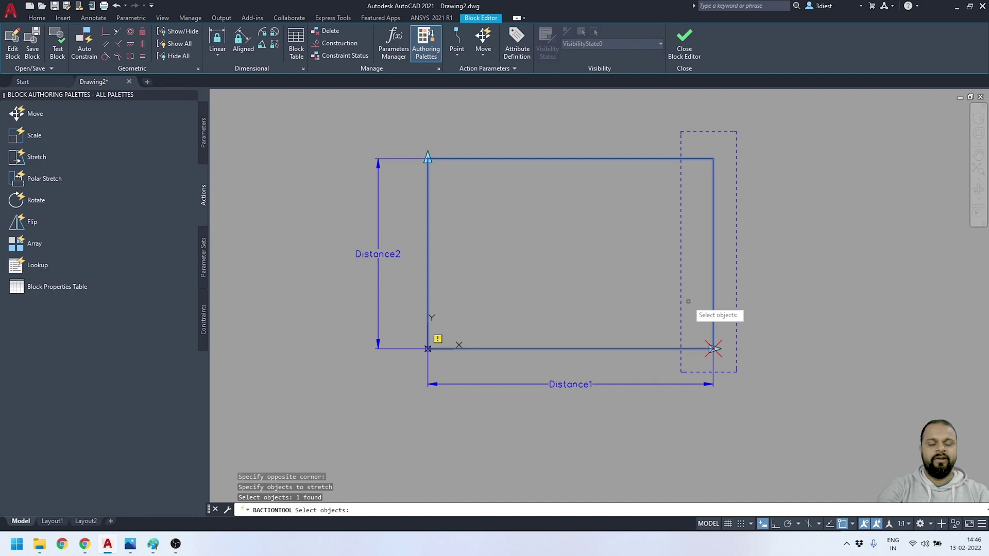
key("Return")
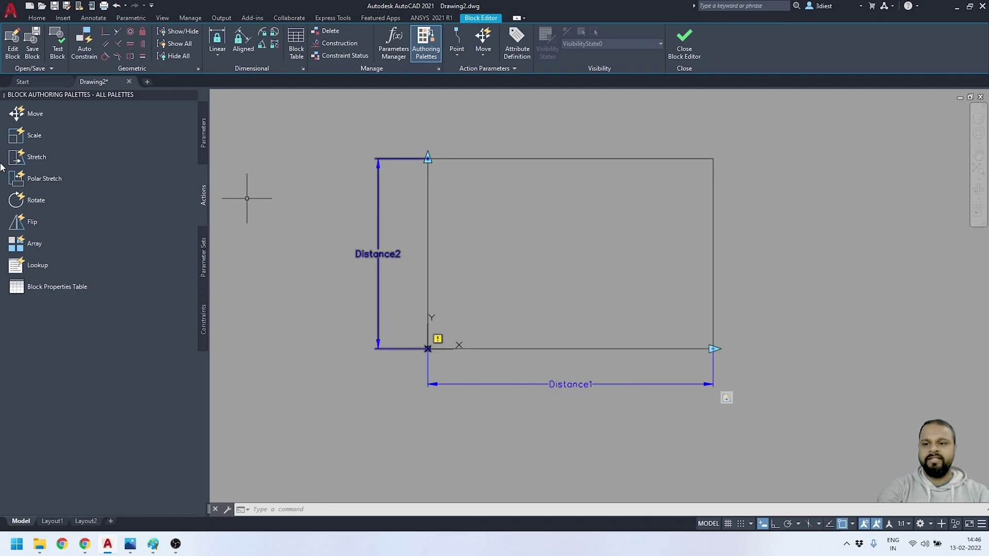
Add a stretch action on Distance2's top edge, then save BLOCK1 and close the Block Editor.
left_click(36, 160)
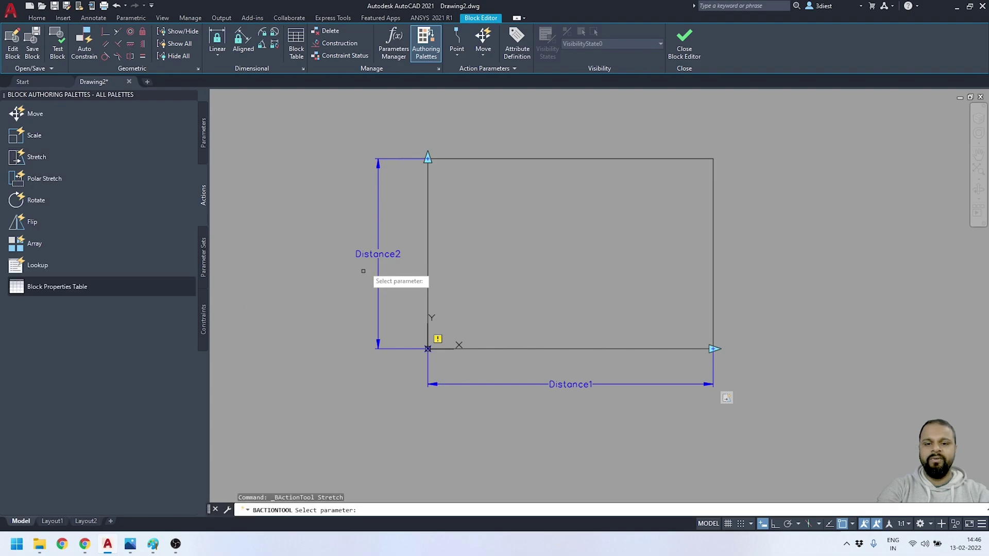
left_click(378, 263)
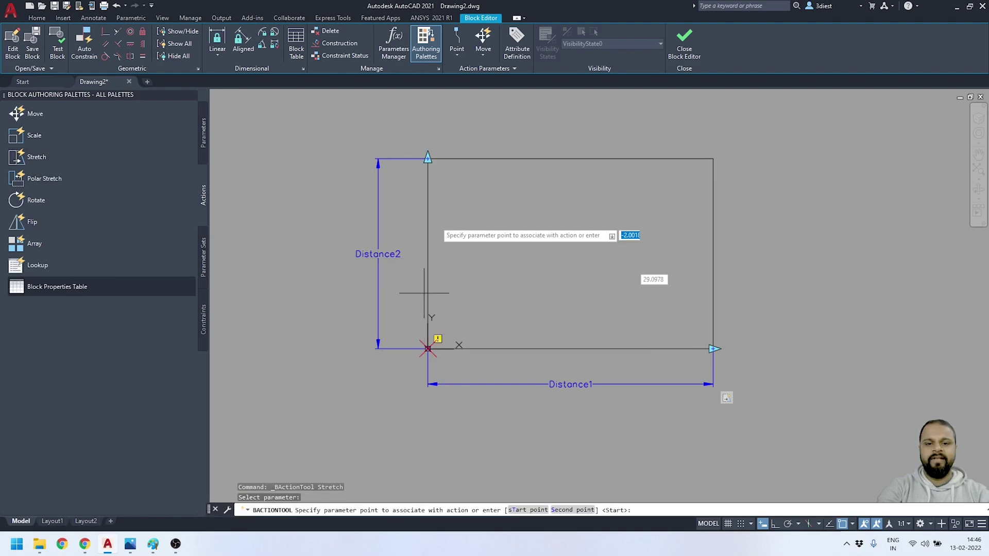
left_click(428, 158)
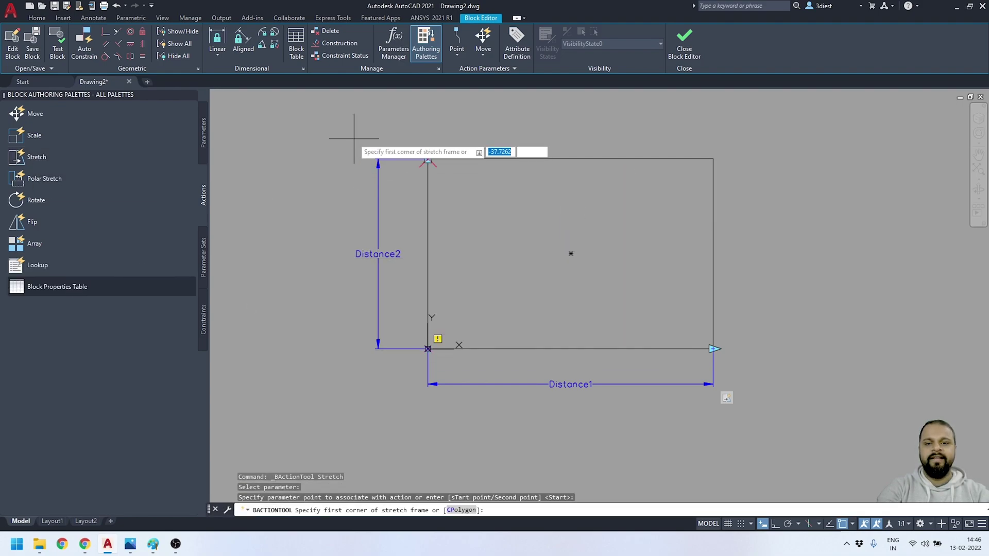
left_click(343, 122)
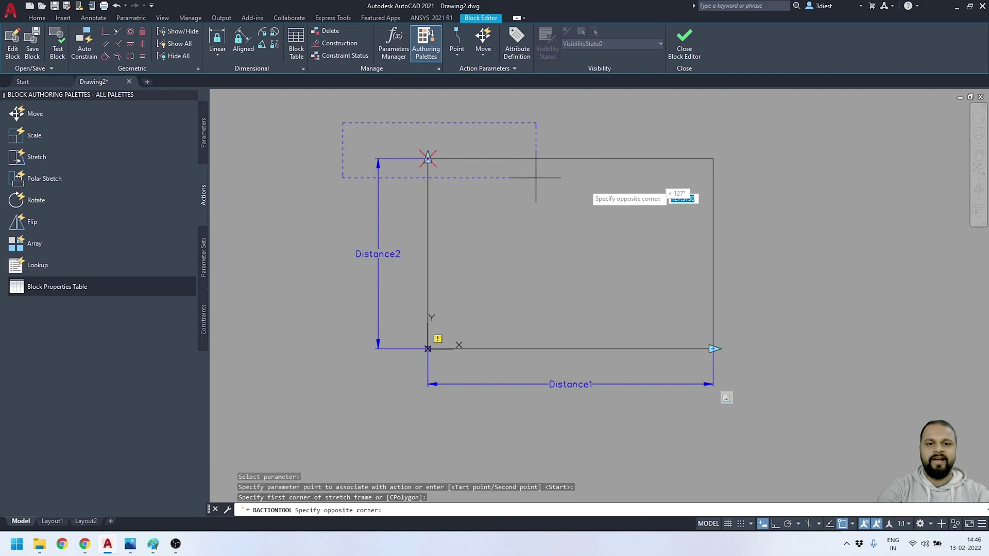
left_click(753, 202)
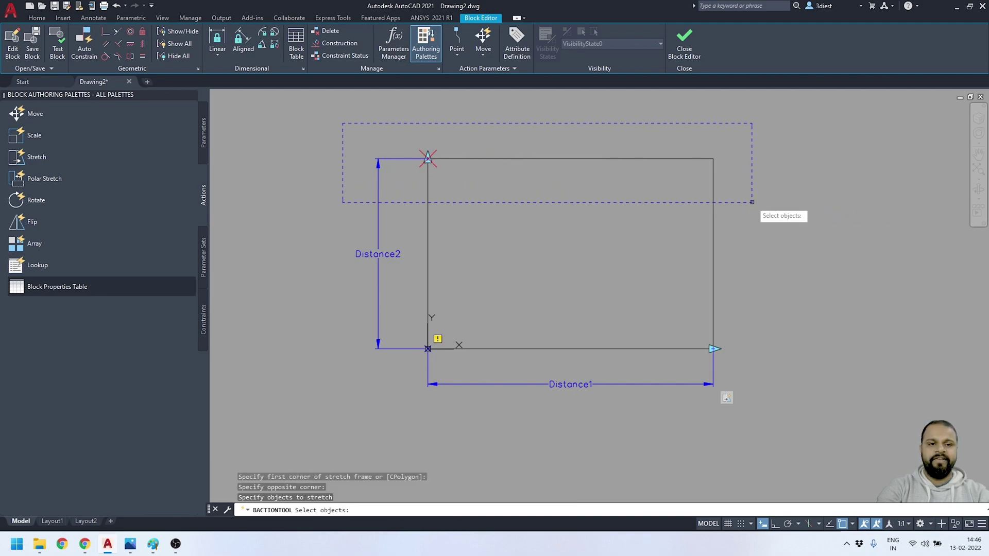
left_click(476, 158)
key("Return")
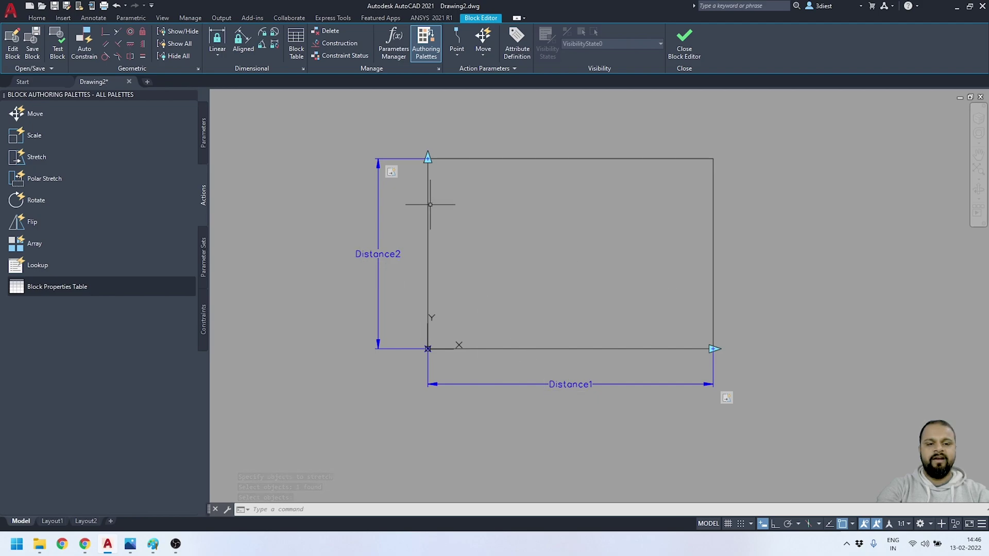
left_click(688, 52)
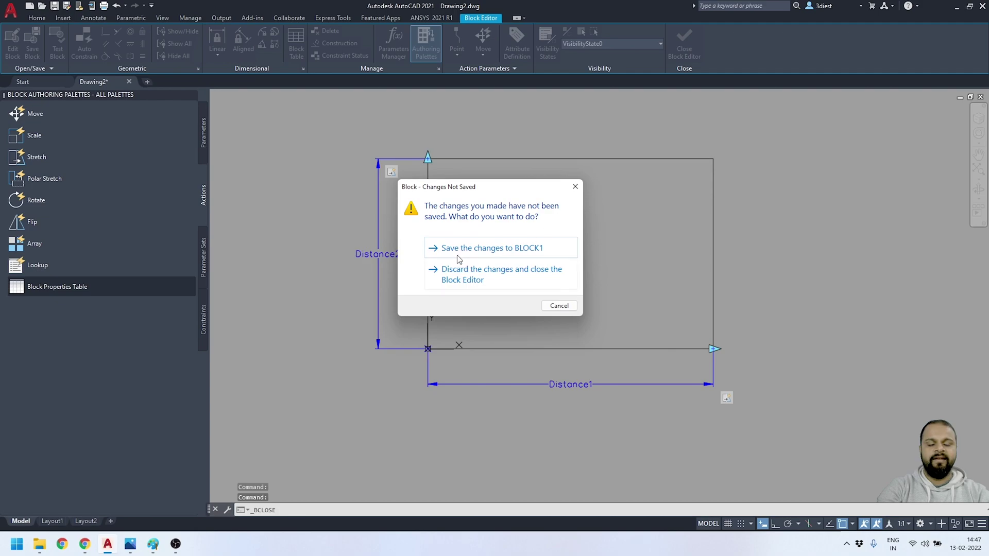
left_click(480, 255)
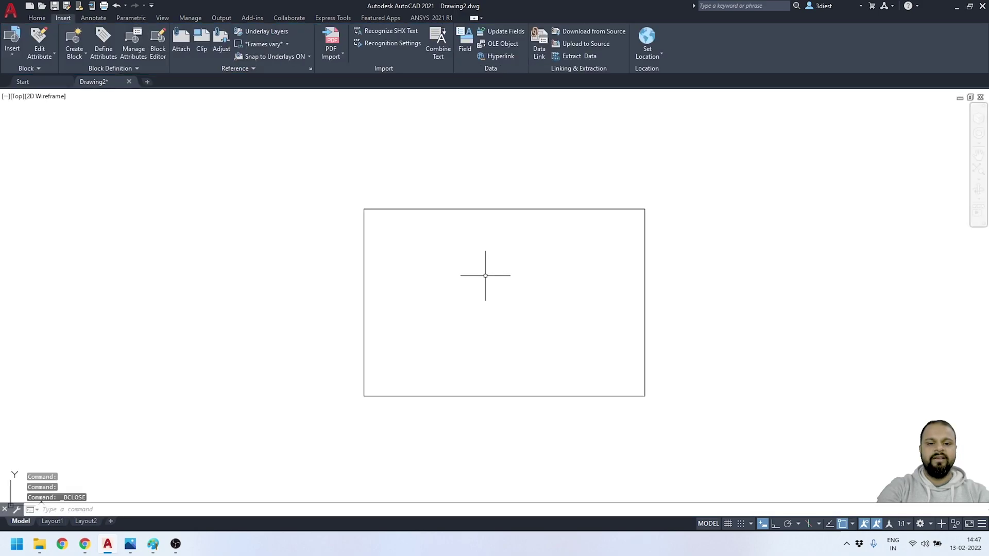
Stretch the block wider and taller, giving Distance1 297.323 and Distance2 177.8471.
left_click(517, 209)
left_click(511, 188)
key("ctrl+1")
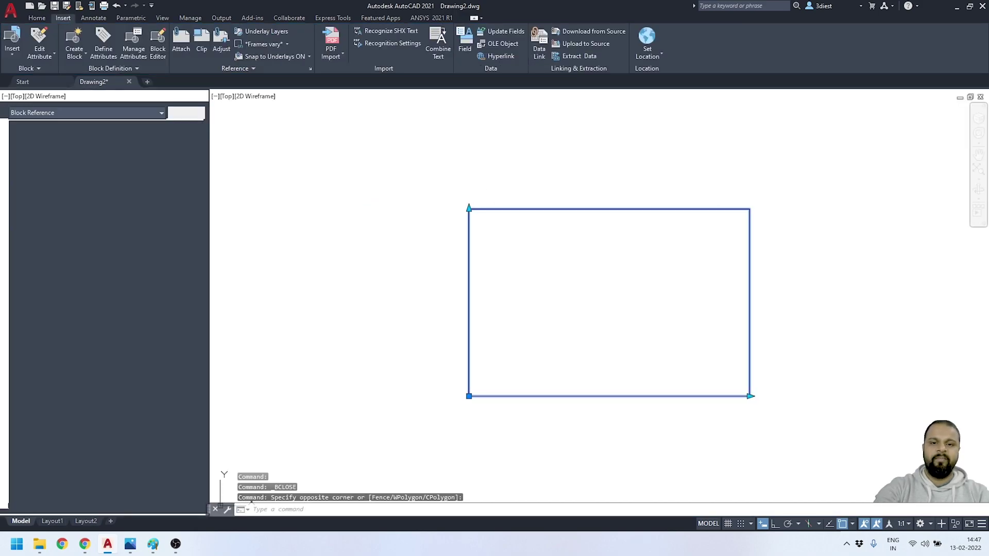
scroll(731, 315, "up", 2)
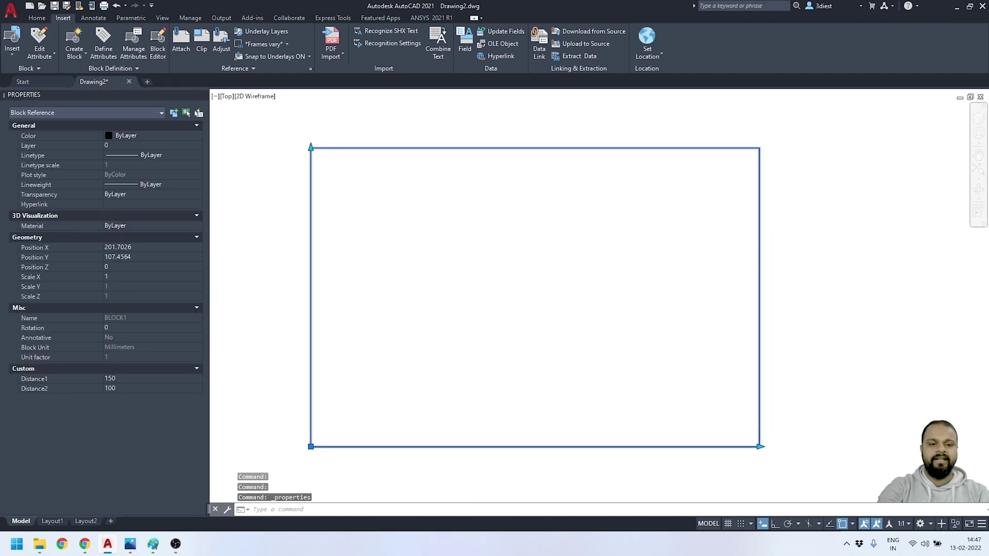
scroll(548, 247, "down", 4)
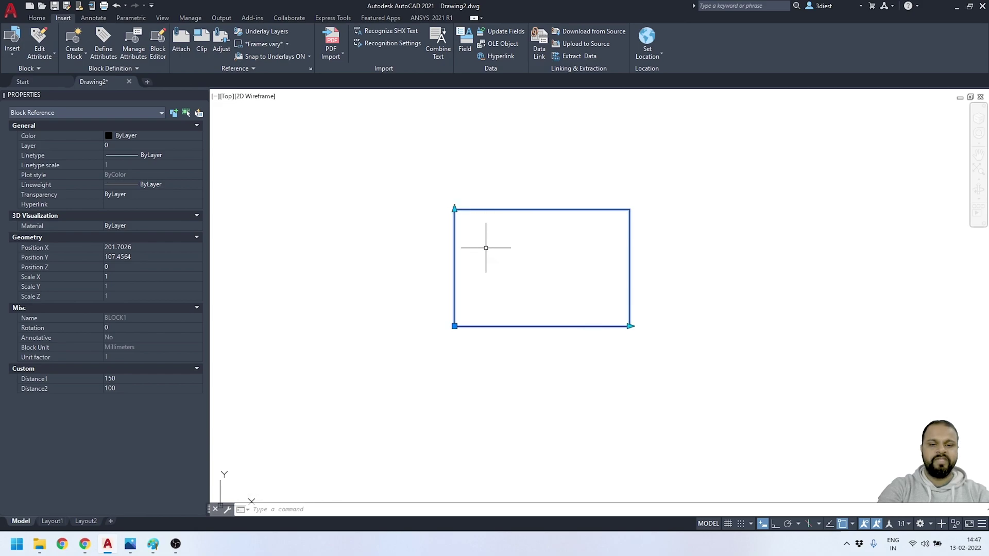
left_click(629, 326)
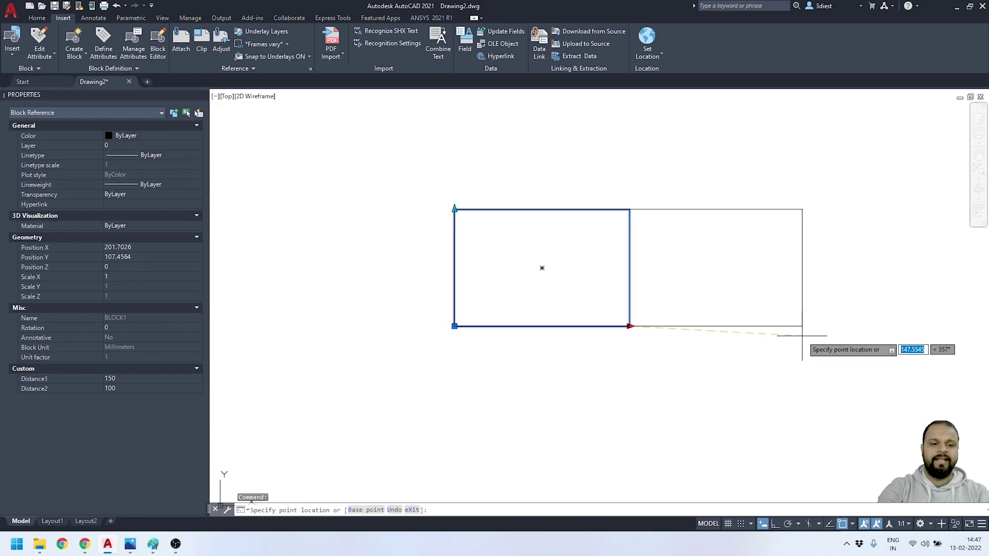
left_click(802, 326)
left_click(454, 210)
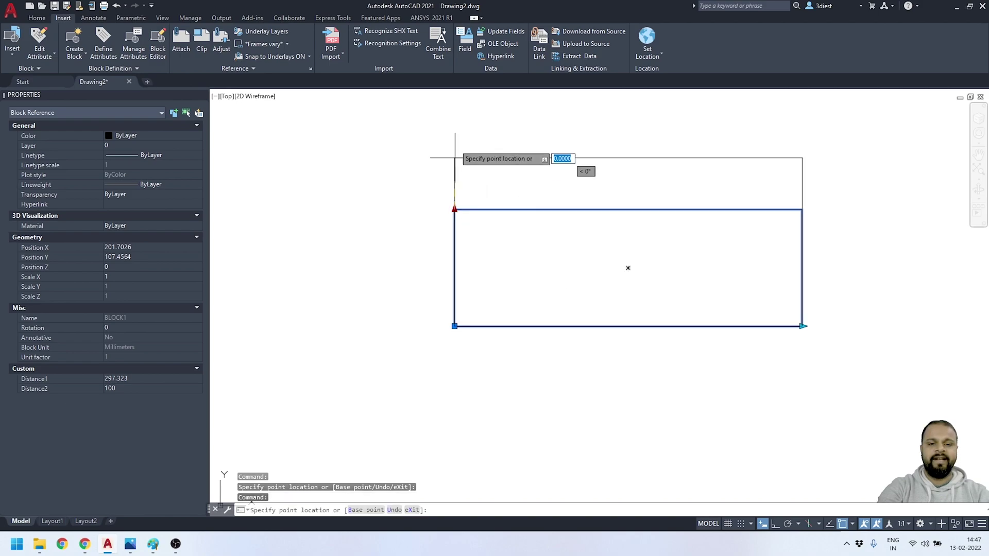
left_click(454, 119)
Clear the selection, recentre the view, and reselect the block reference.
key("Escape")
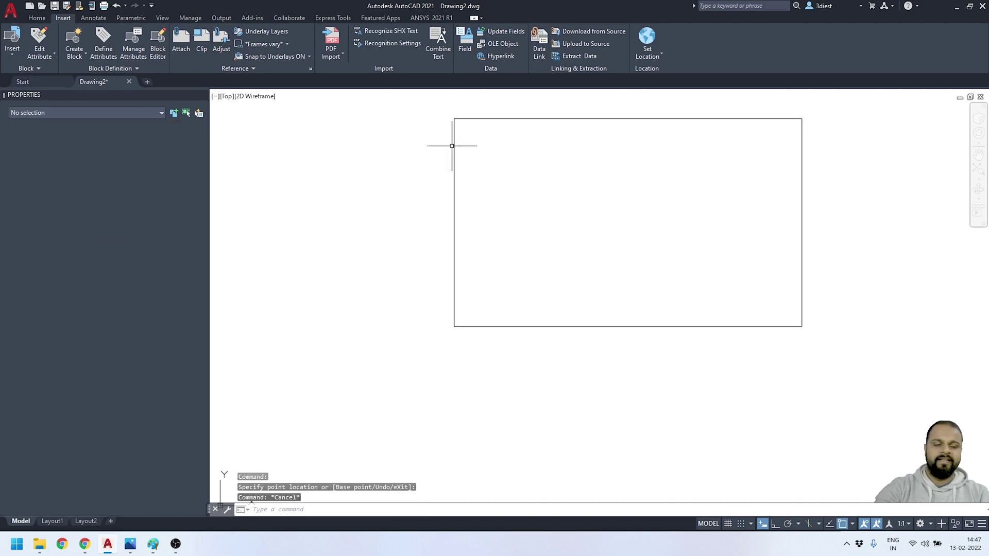
middle_click_drag(452, 161, 371, 219)
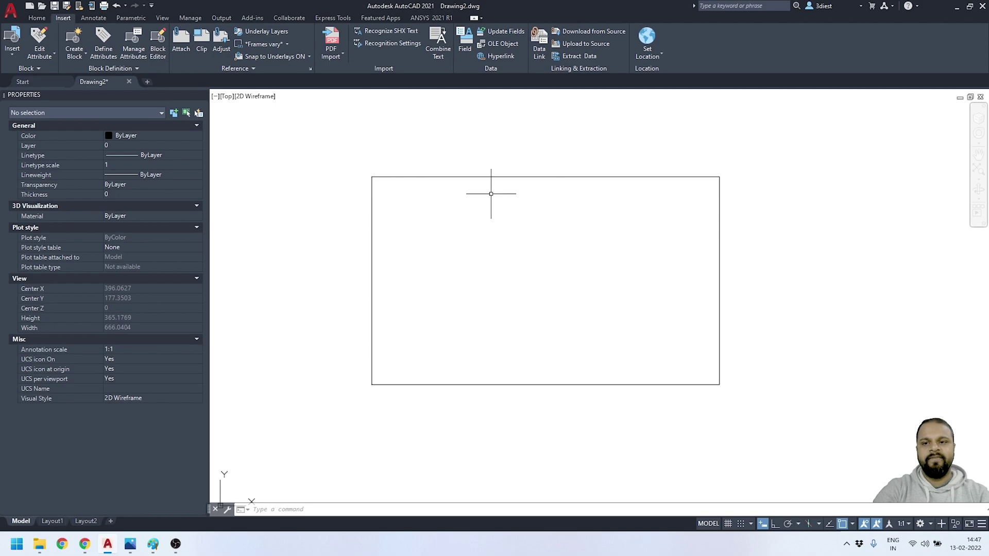
left_click(519, 193)
left_click(497, 164)
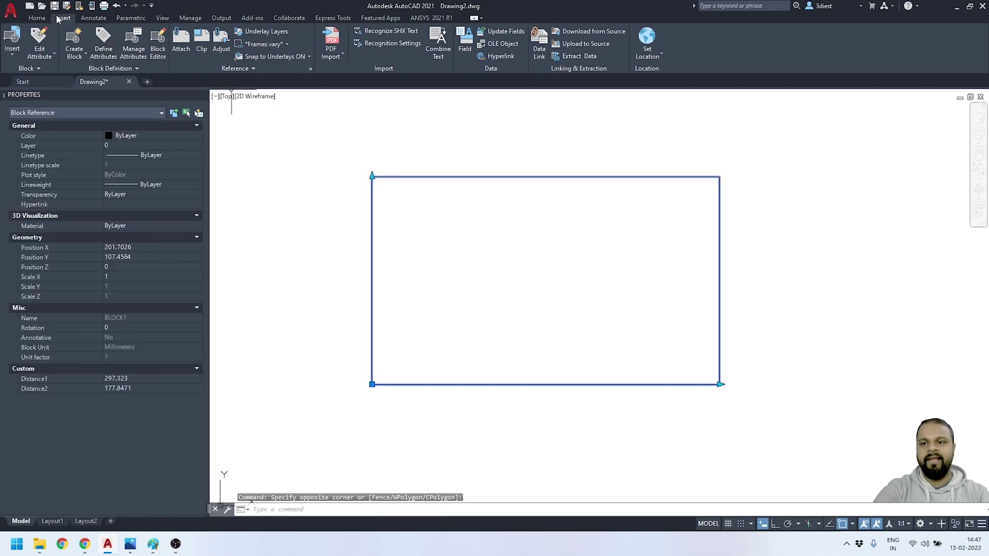
Reopen BLOCK1 in the Block Editor and hide the Properties palette for more drawing space.
left_click(158, 44)
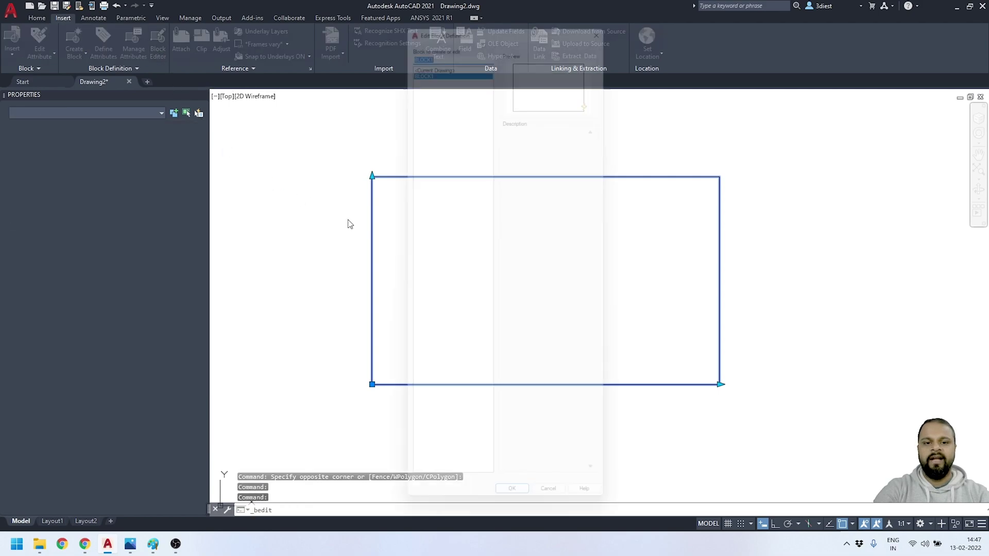
left_click(517, 519)
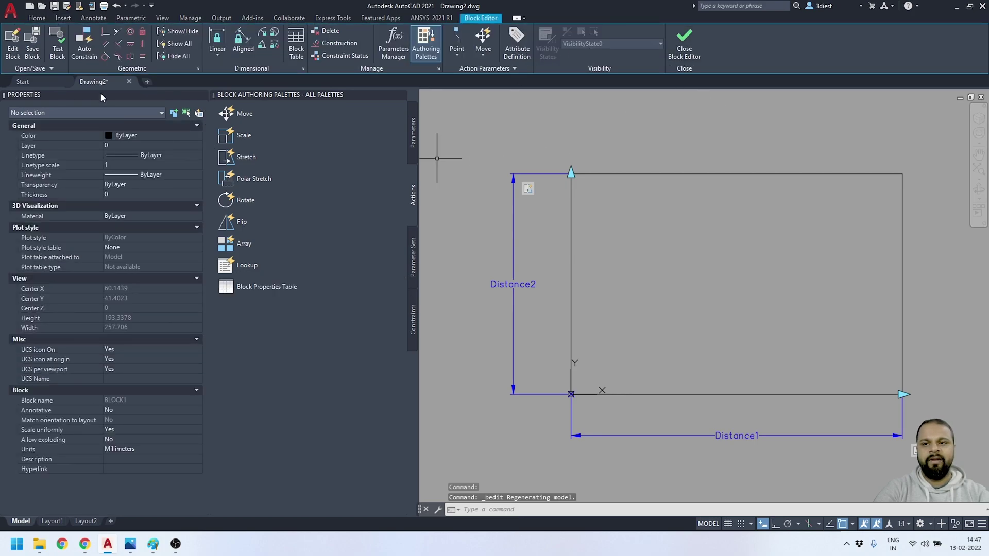
left_click(202, 96)
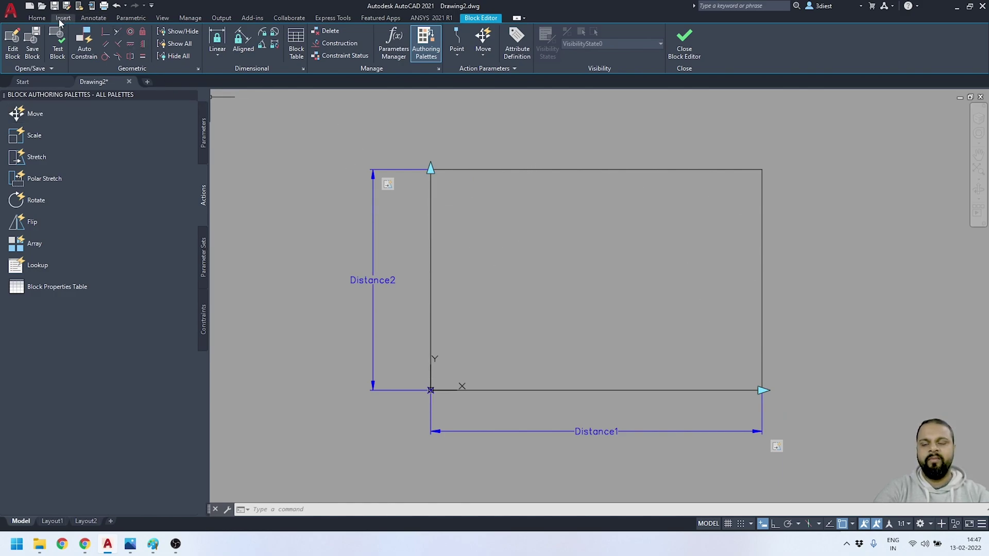
left_click(66, 20)
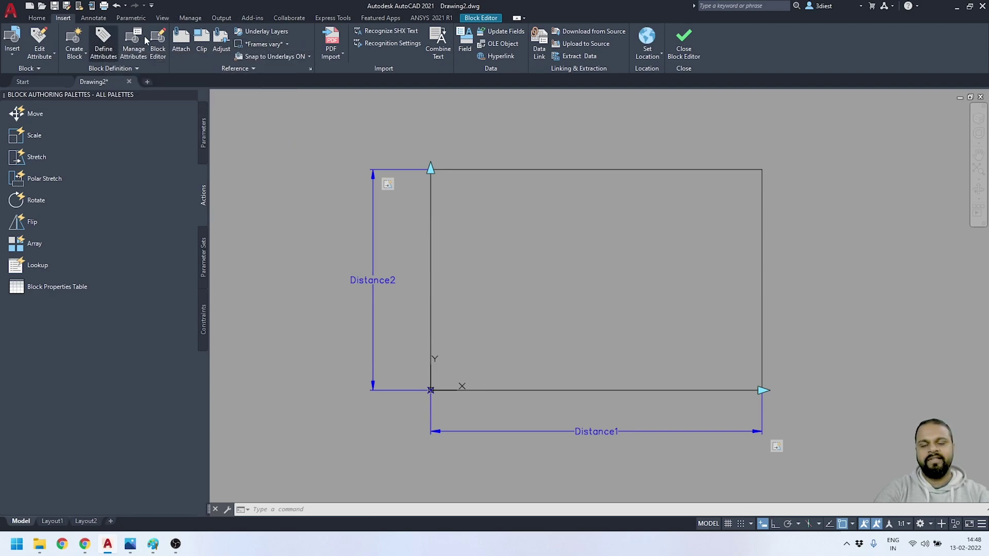
Define attribute TAG_NO with prompt TAG NO, default 201 and Middle center justification.
left_click(103, 43)
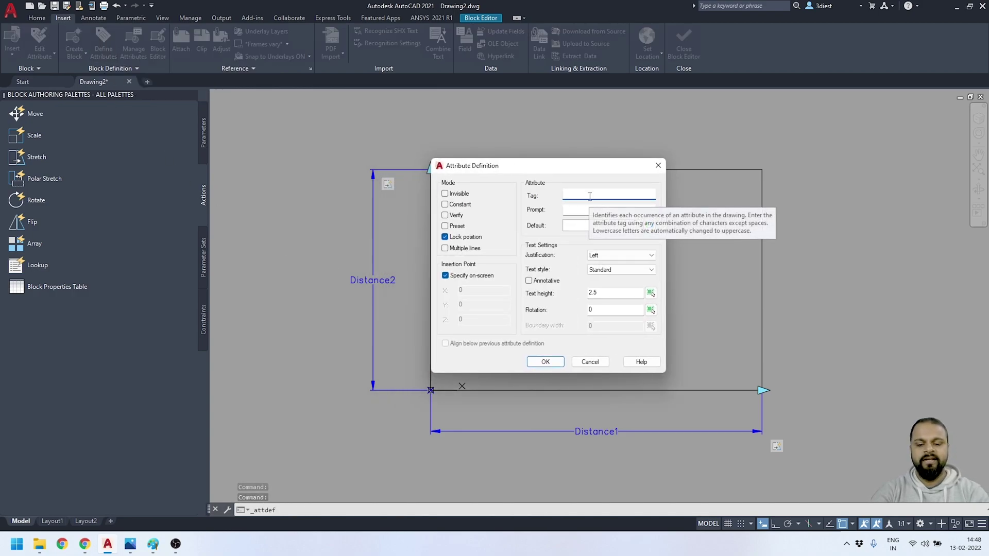
type("tA")
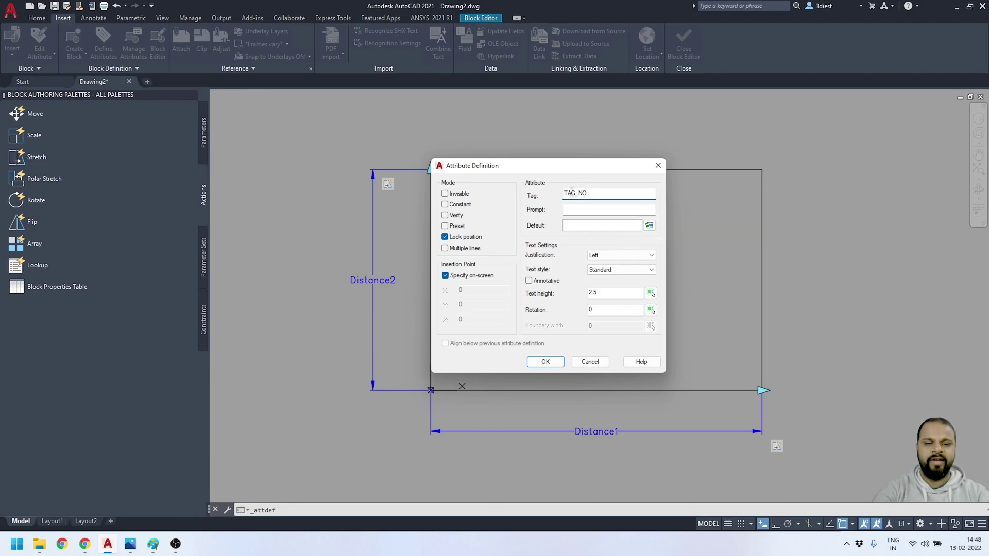
left_click(576, 211)
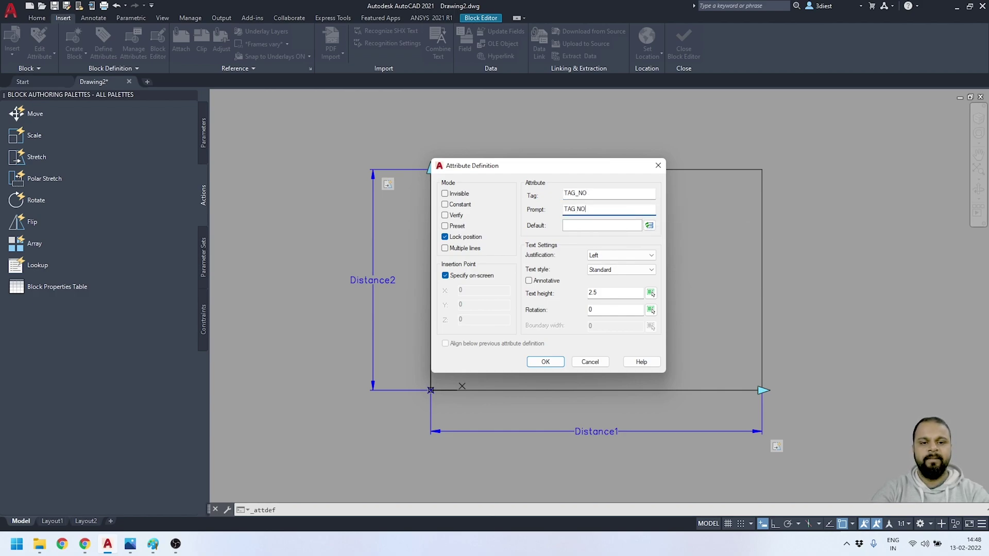
left_click(579, 228)
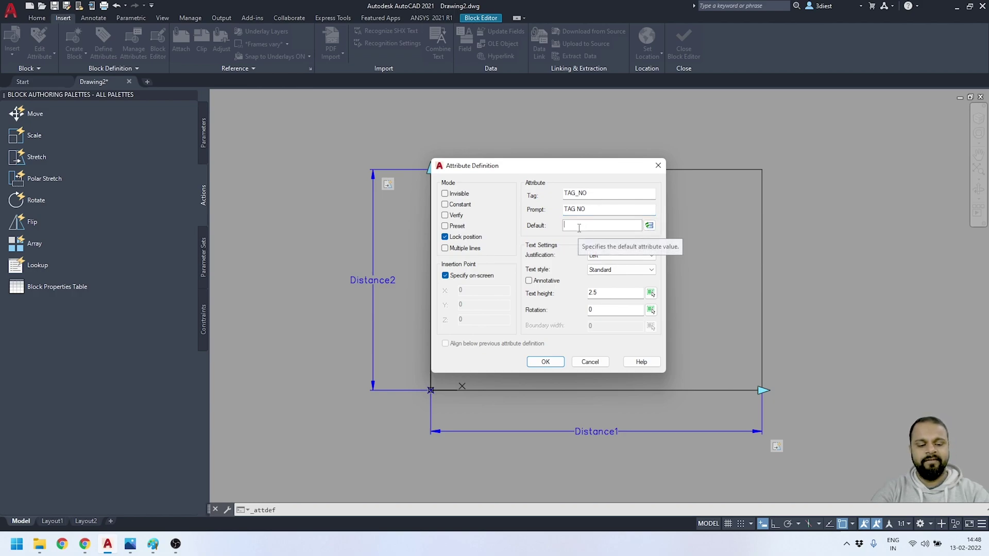
type("2")
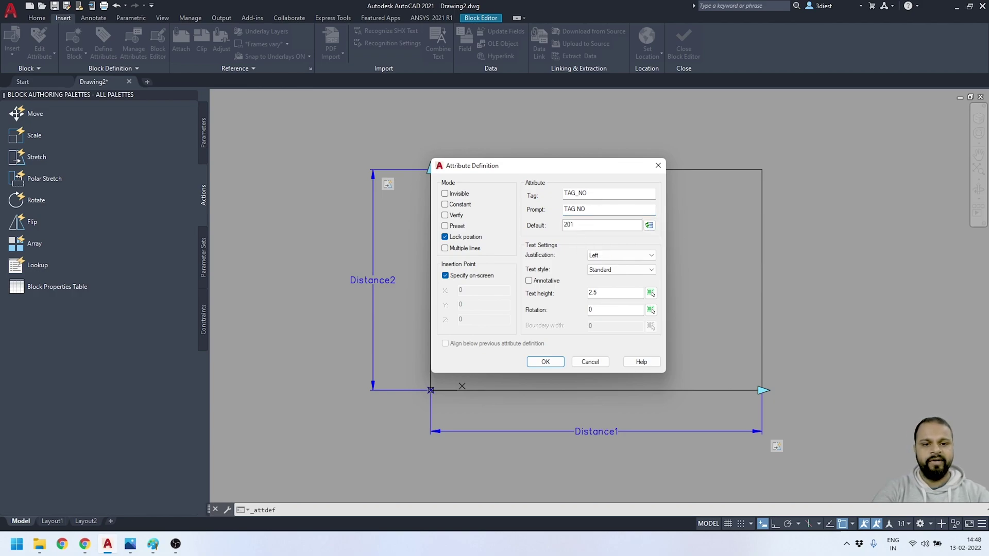
type("01")
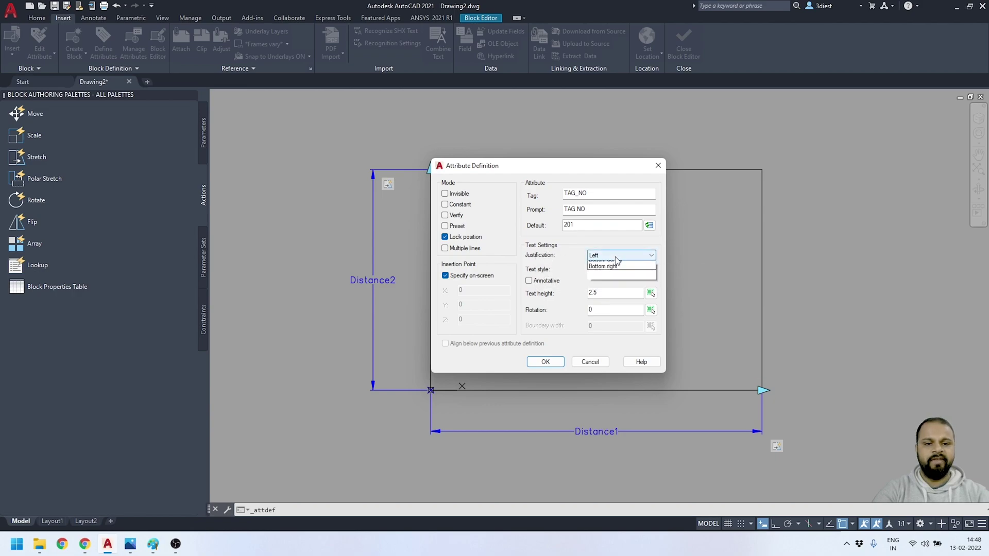
left_click(613, 255)
left_click(612, 333)
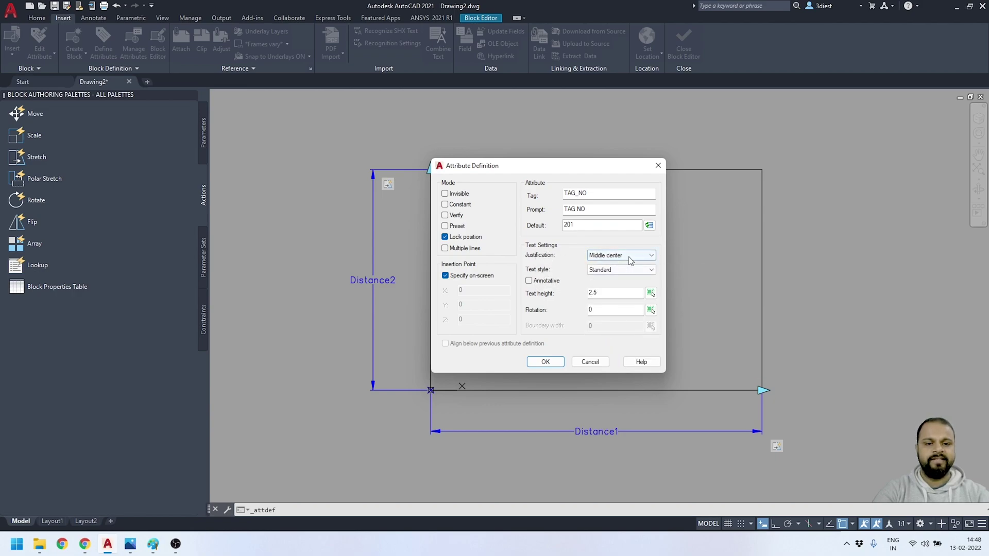
left_click(546, 361)
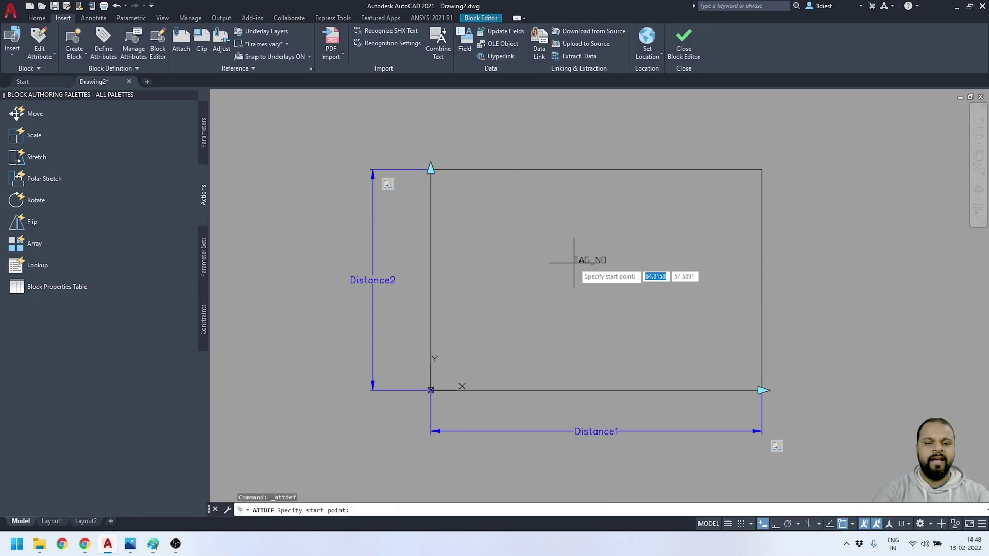
Place TAG_NO in the upper middle of the rectangle and begin another attribute definition.
left_click(567, 210)
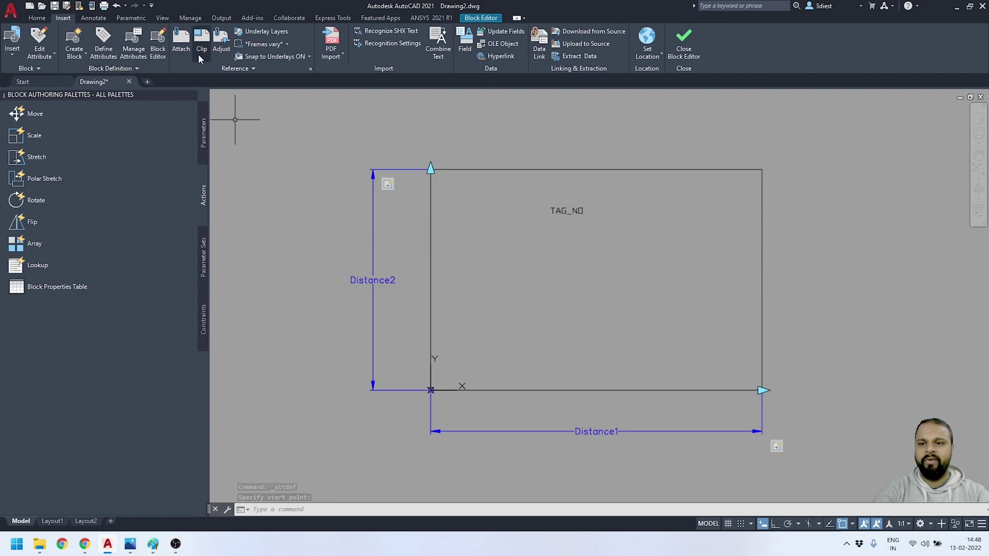
left_click(104, 43)
Define a TYPE attribute with prompt TYPE and place it below TAG_NO.
type("TYPE")
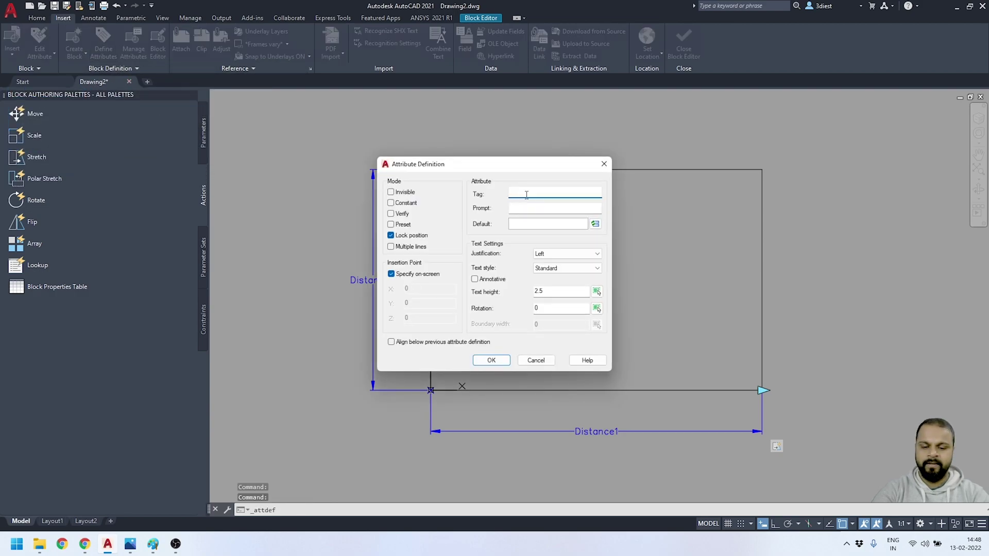
key("Tab")
type("TYPE")
left_click(491, 360)
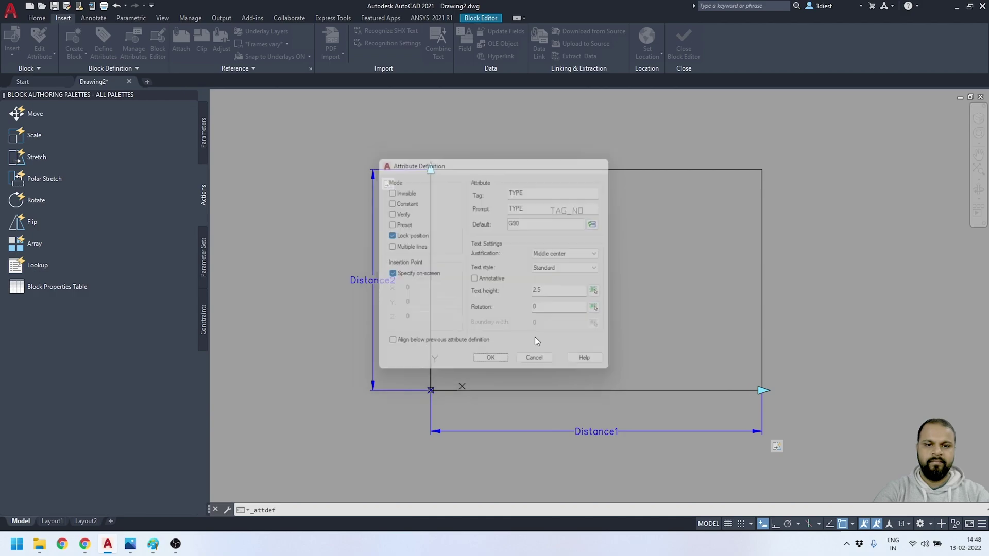
left_click(549, 234)
Add a FINISH attribute with default PAINTED, placed below TYPE.
left_click(103, 44)
type("FINISH")
key("Tab")
key("Tab")
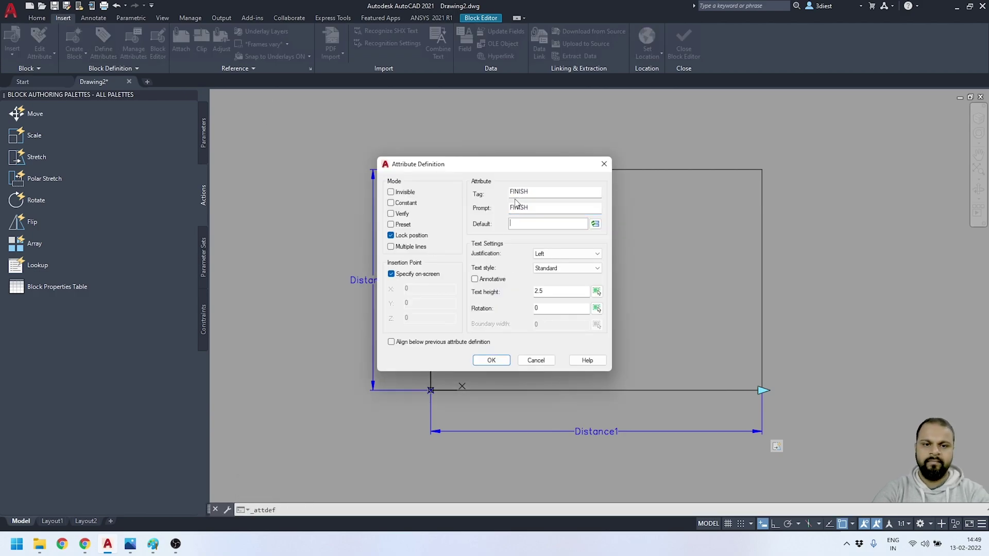
type("PAINTED")
left_click(566, 253)
left_click(554, 310)
left_click(491, 360)
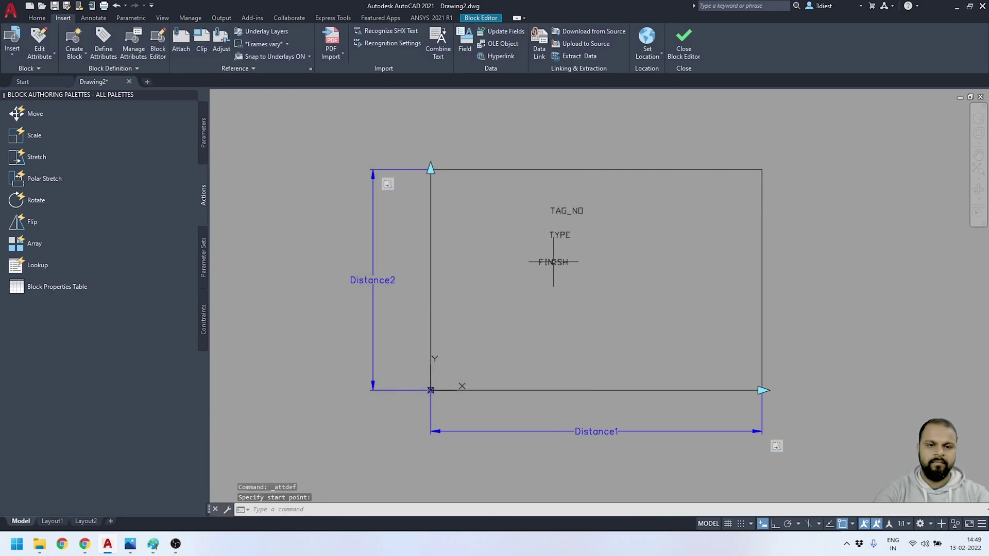
left_click(108, 53)
Add a SHEET_QTY attribute with prompt SHEET QUAN, placed below FINISH.
type("SHEET_QTY")
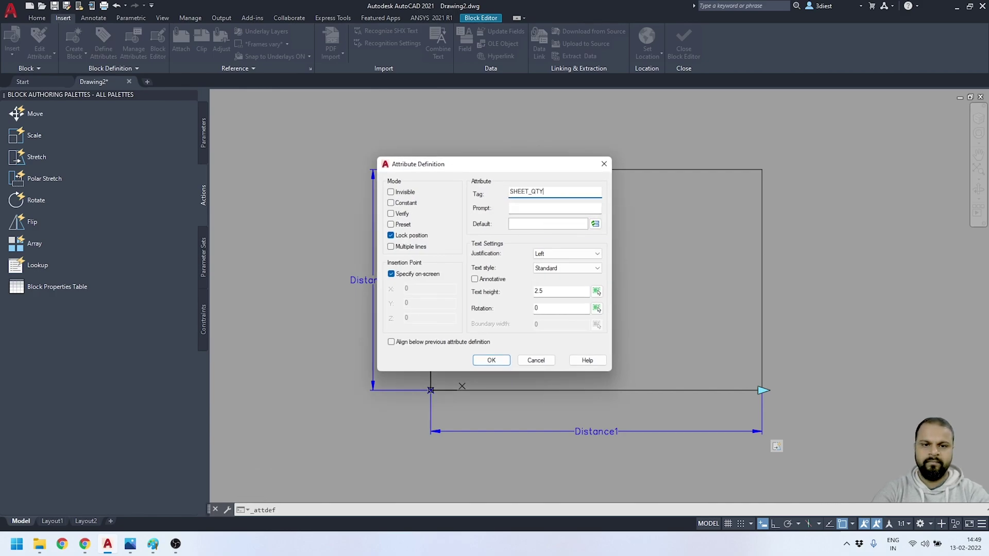
key("Tab")
type("SHEET QUAN")
left_click(567, 254)
left_click(554, 327)
left_click(491, 360)
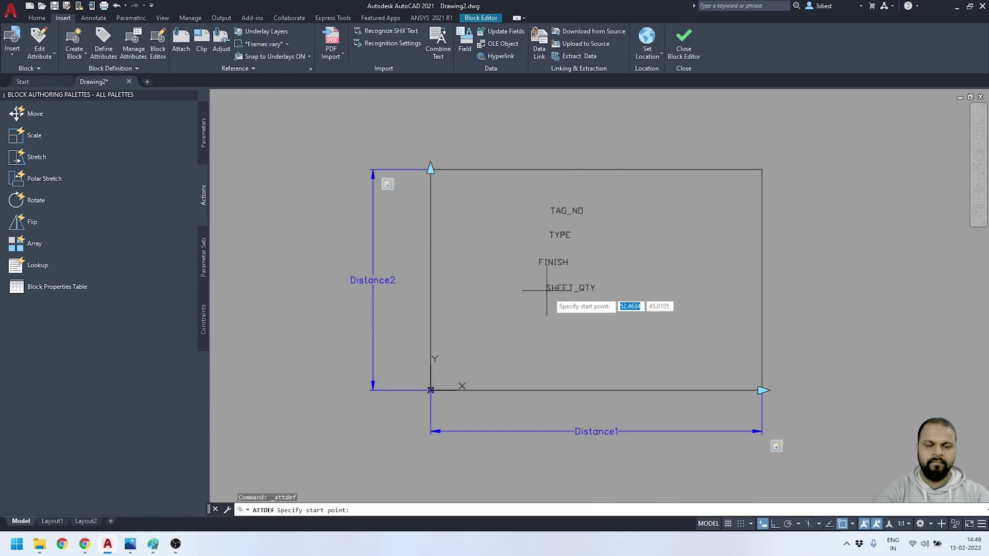
left_click(550, 295)
Add a LENGTH attribute with prompt LENGTH, placed below SHEET_QTY.
key("Return")
type("LENGTH")
key("Tab")
type("LENGTH")
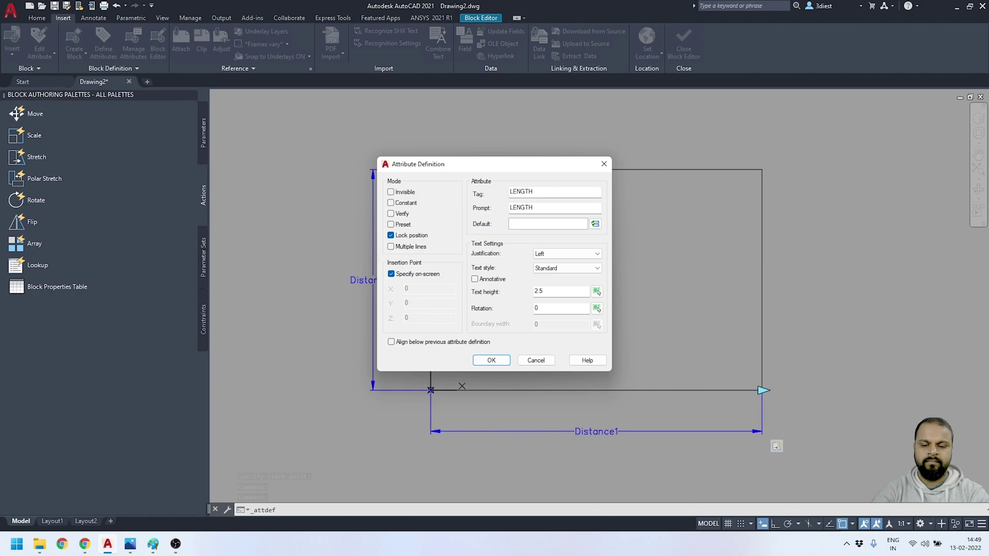
left_click(567, 254)
left_click(554, 327)
left_click(491, 360)
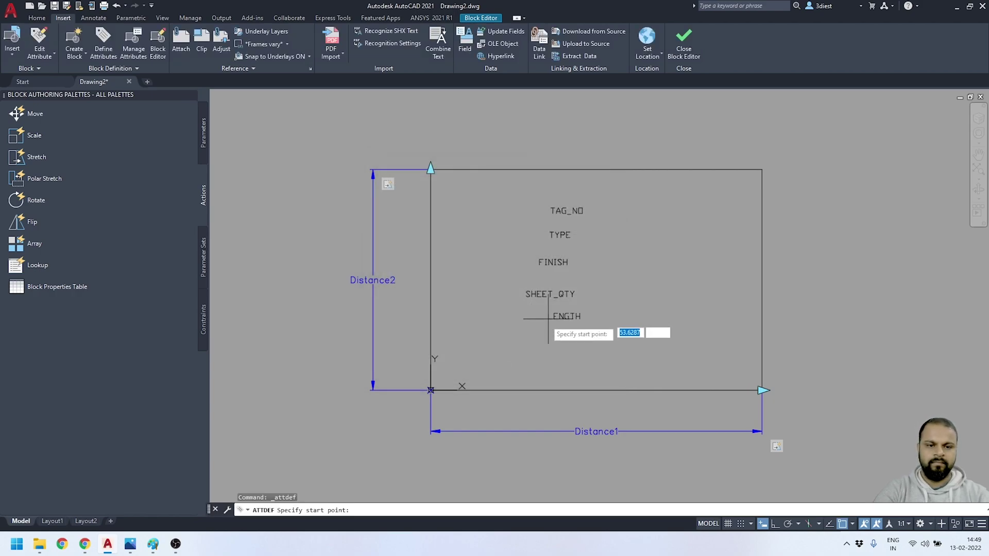
left_click(543, 322)
scroll(579, 254, "up", 2)
scroll(592, 253, "down", 2)
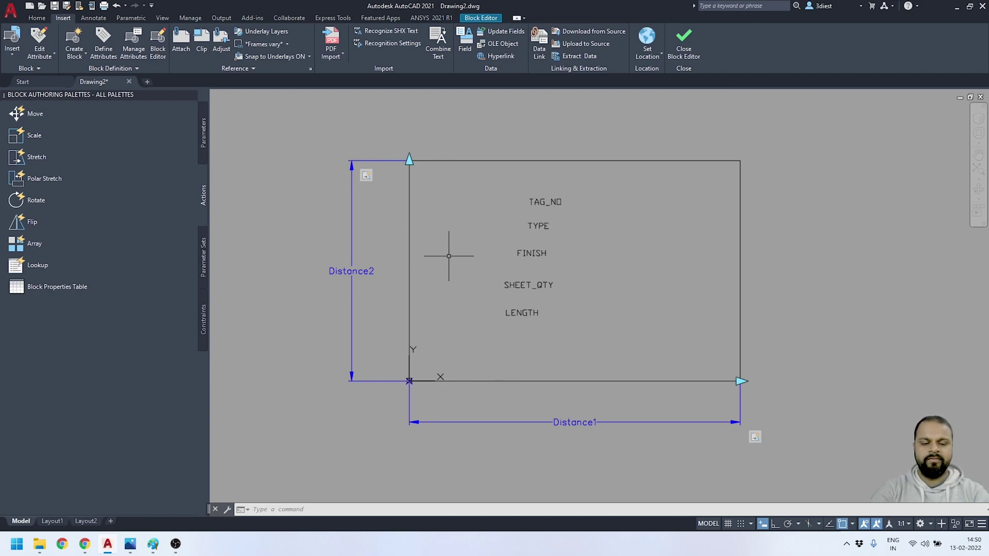
Align the five attribute texts vertically under TAG_NO using TEXTALIGN with Ortho on.
type("ALIGN")
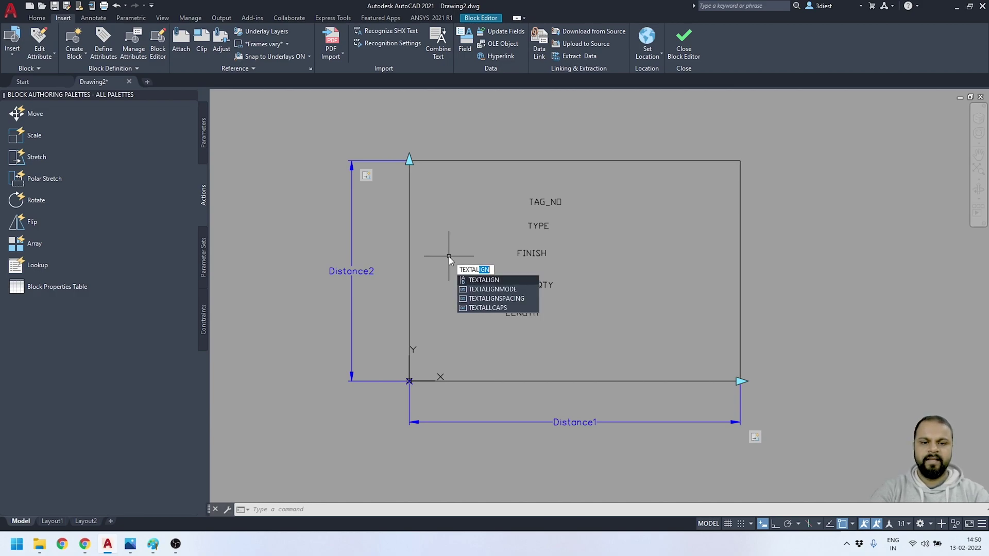
key("Return")
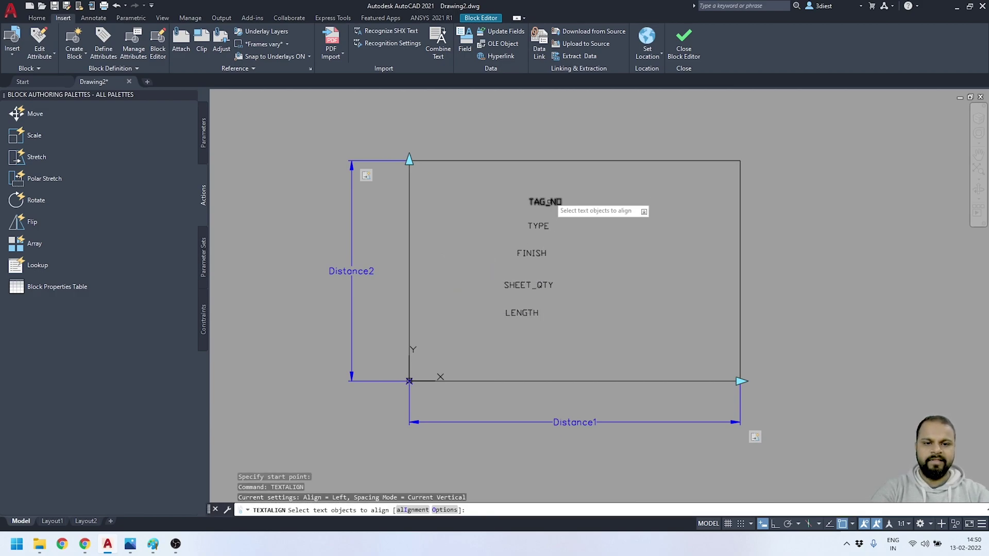
left_click(553, 184)
left_click(500, 350)
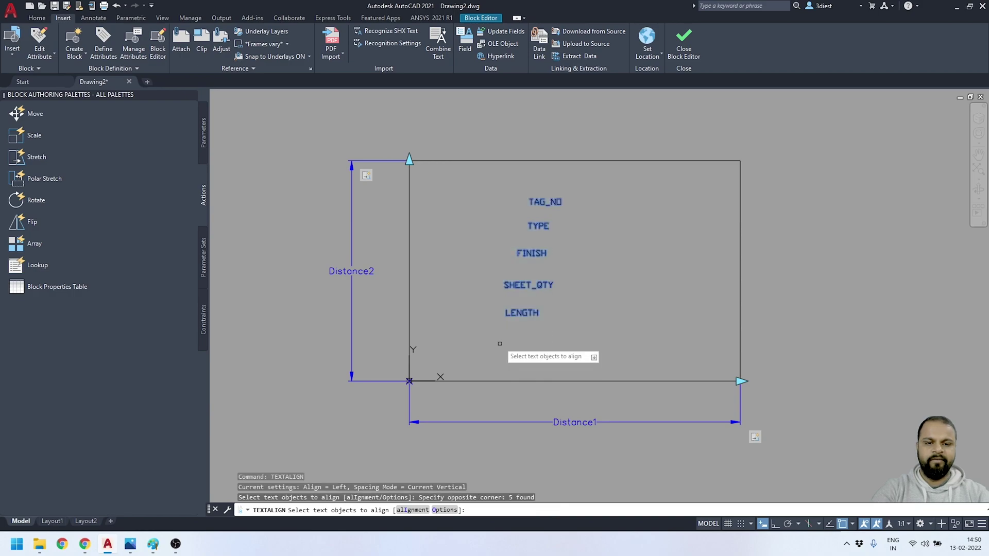
key("Return")
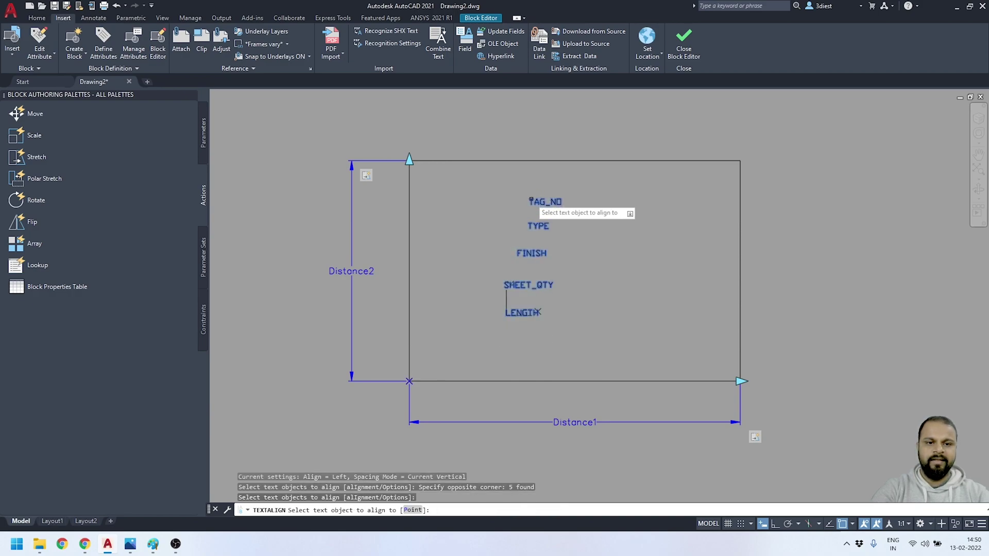
left_click(531, 200)
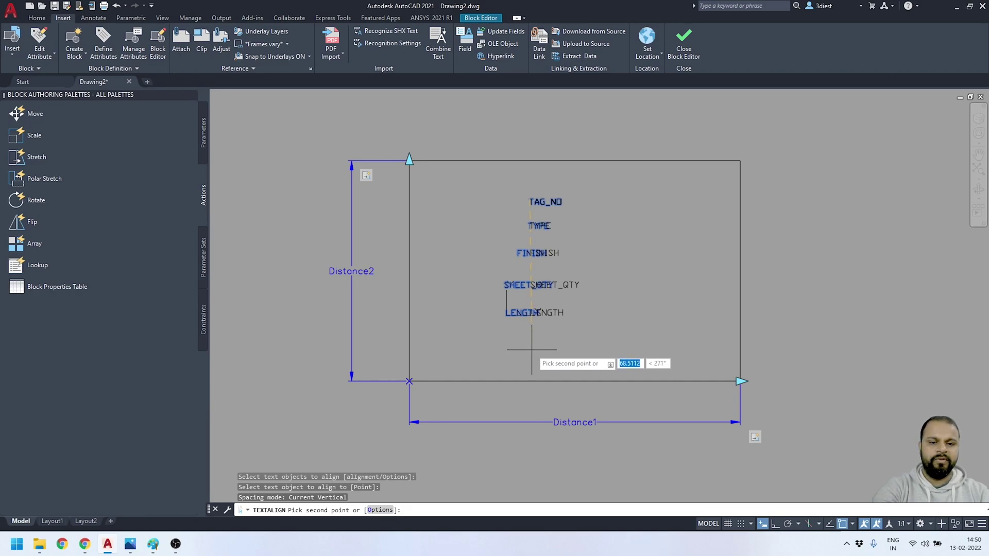
key("F8")
key("Escape")
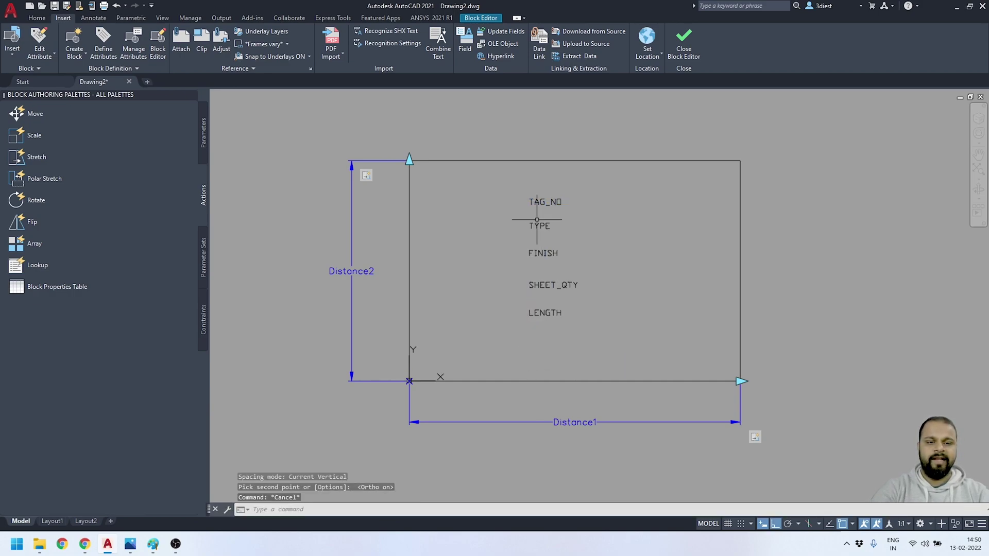
key("Escape")
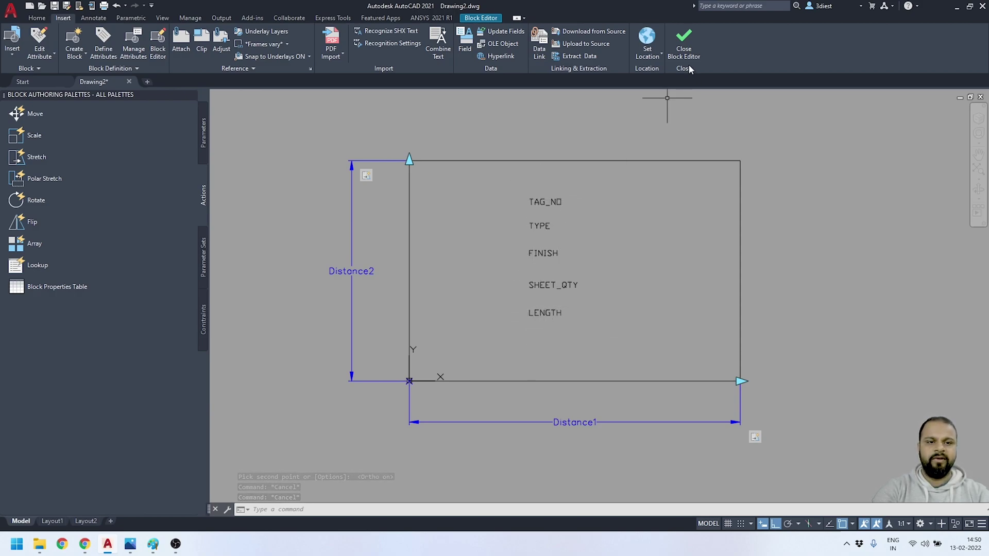
Save BLOCK1's changes and ATTSYNC the block to show 201, G90, PAINTED, 12, 150.
left_click(687, 51)
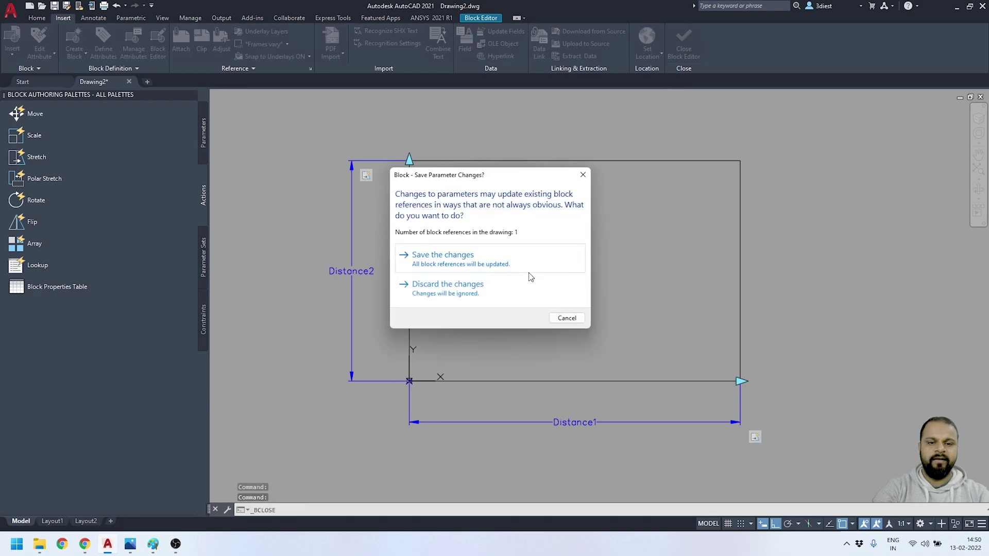
left_click(474, 267)
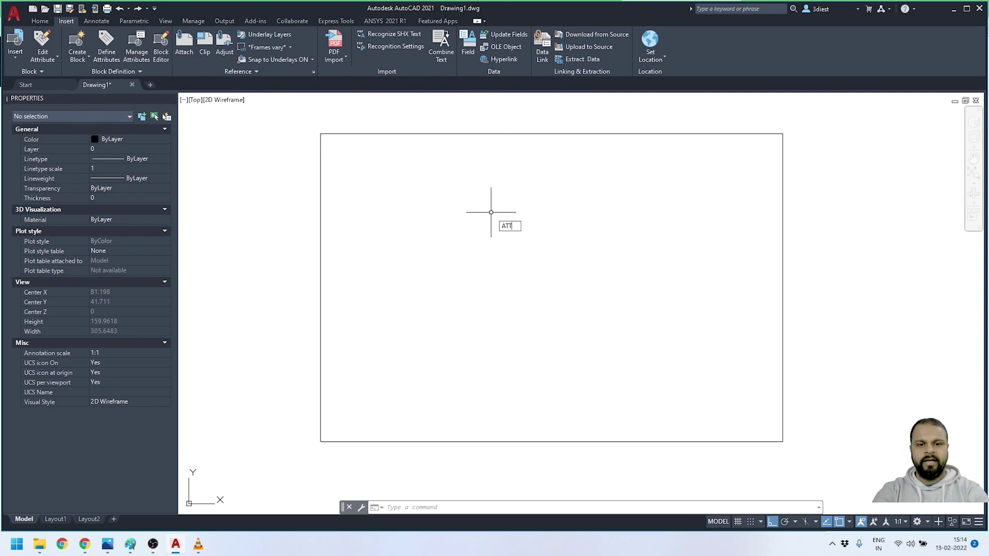
type("SYN")
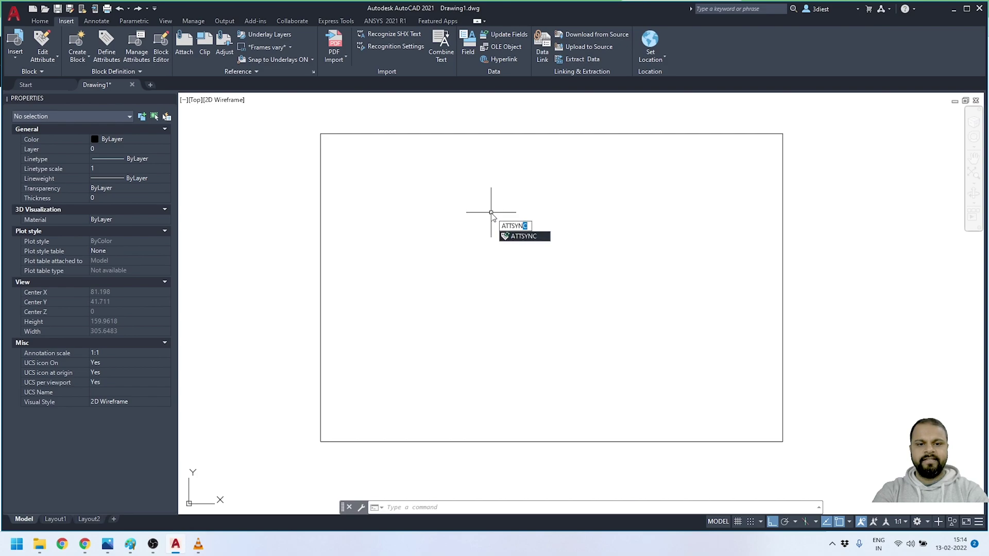
type("C")
key("Return")
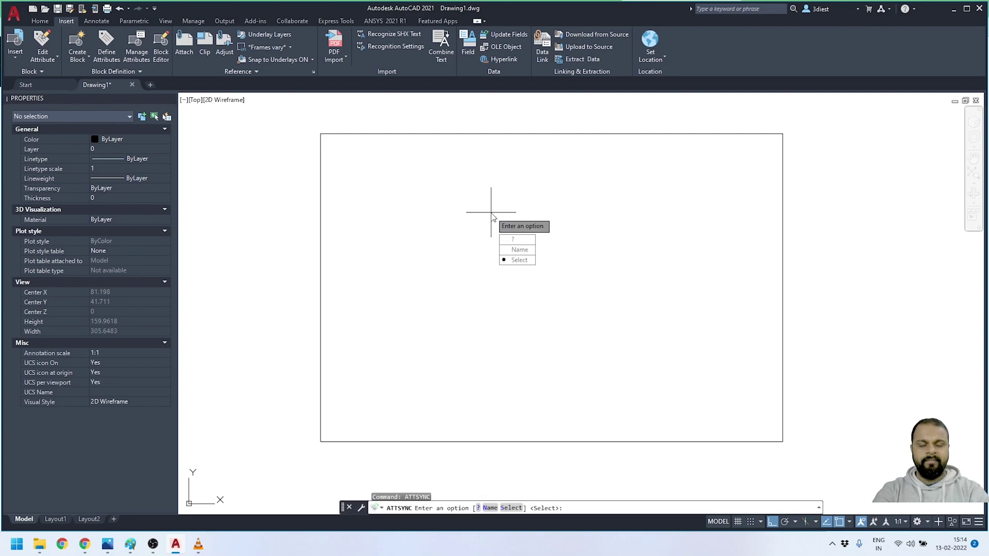
left_click(517, 260)
left_click(513, 122)
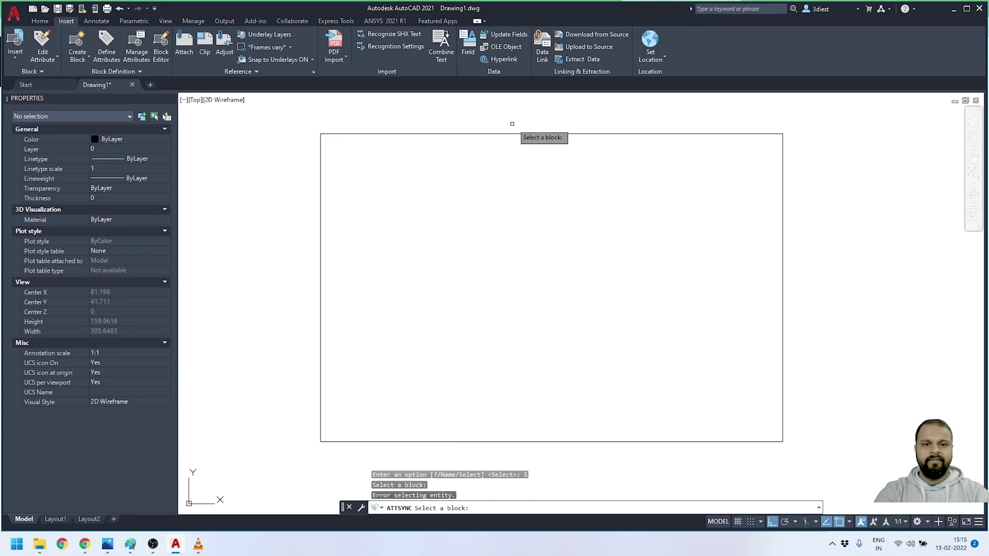
left_click(500, 134)
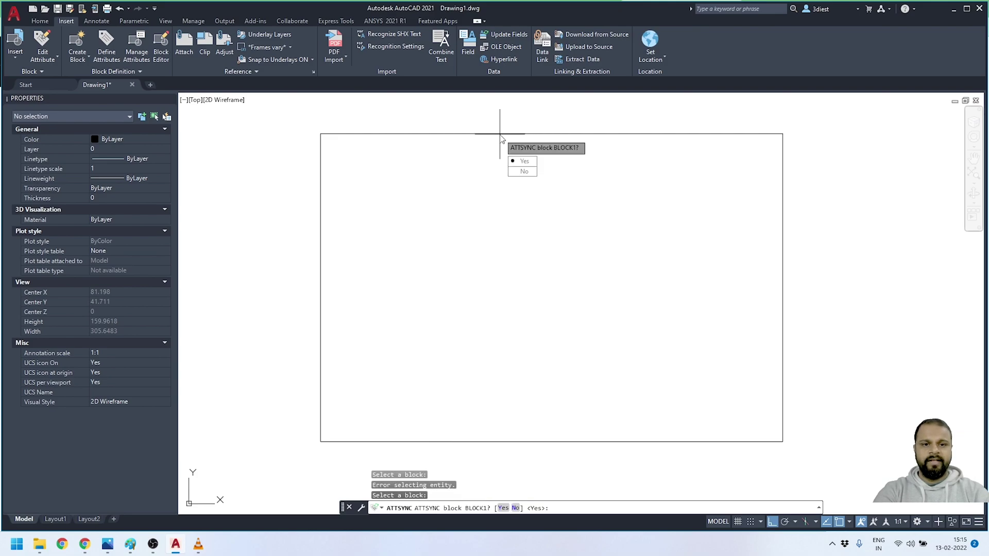
key("Return")
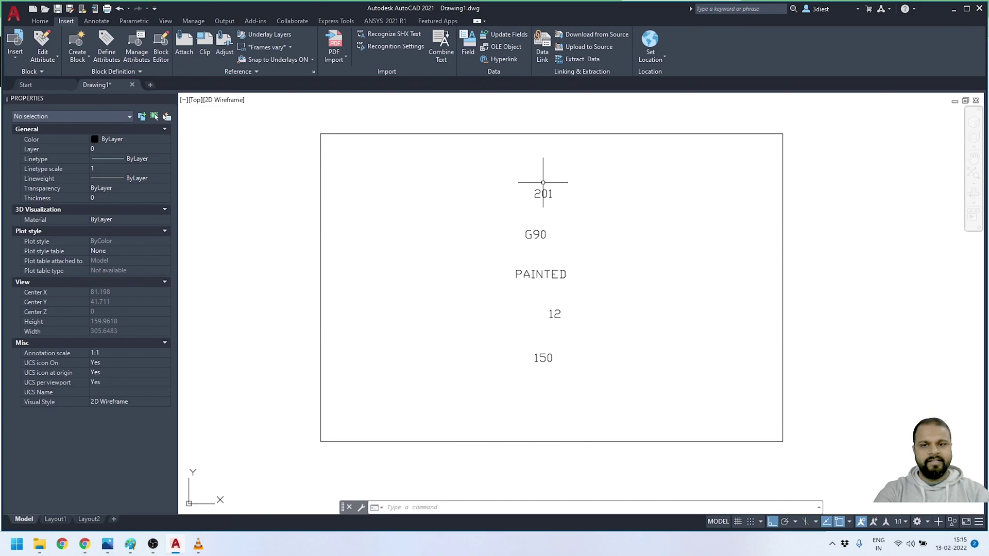
Change the TAG_NO attribute value to 301.
left_click(553, 273)
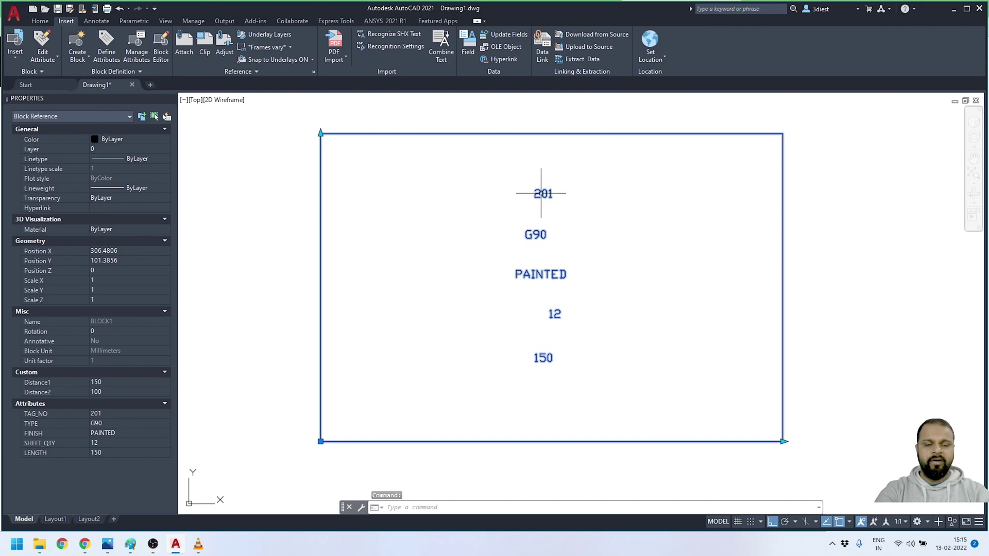
key("Escape")
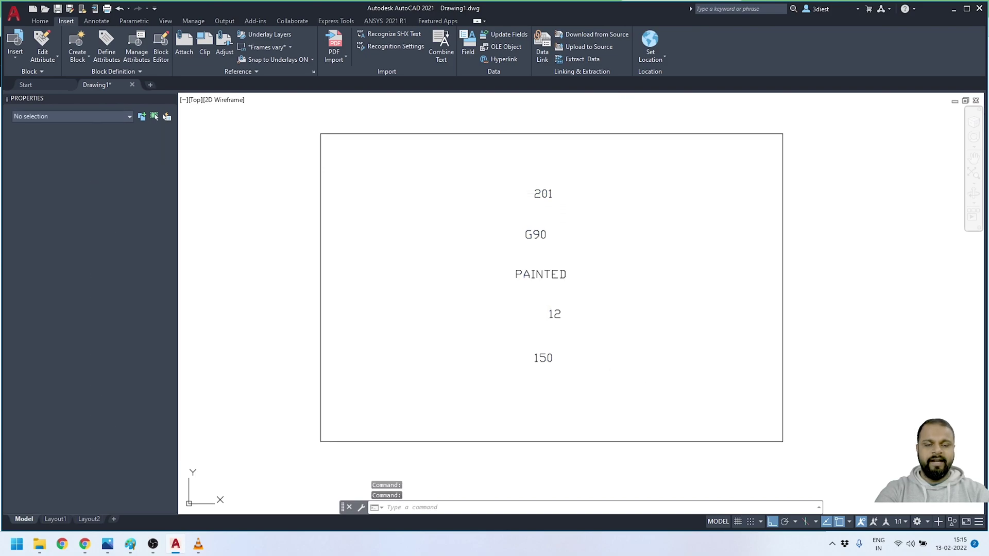
double_click(543, 194)
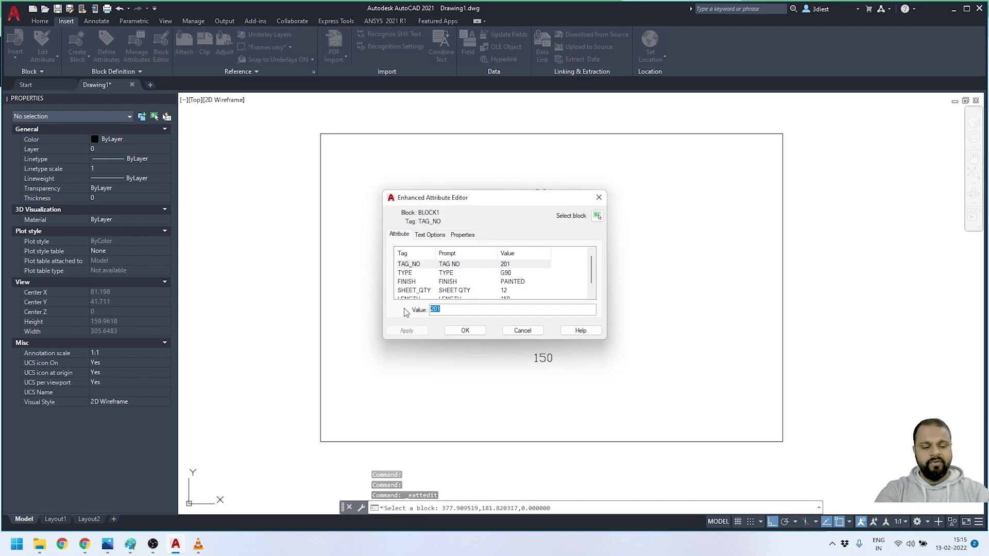
type("301")
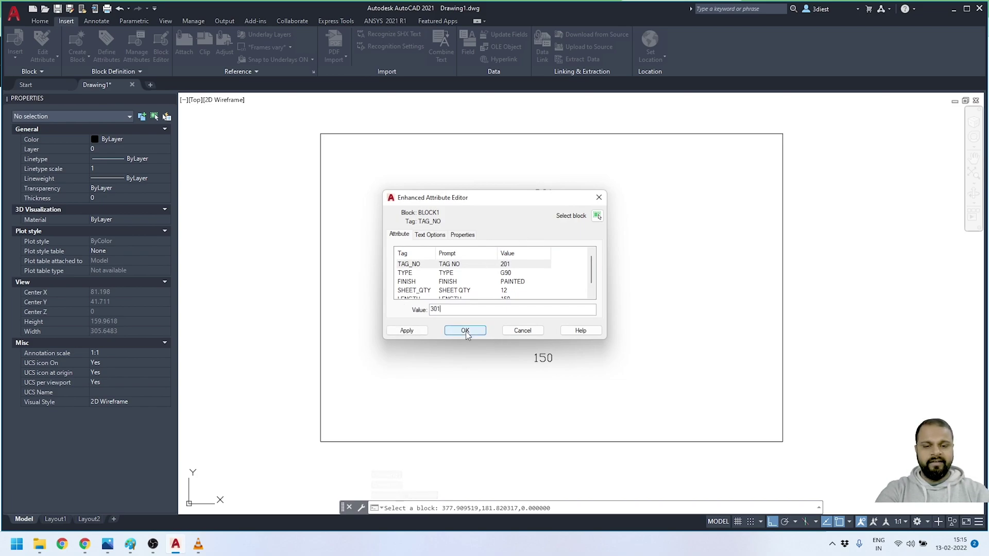
left_click(465, 331)
Change the TYPE attribute value to LZC.
left_click(538, 236)
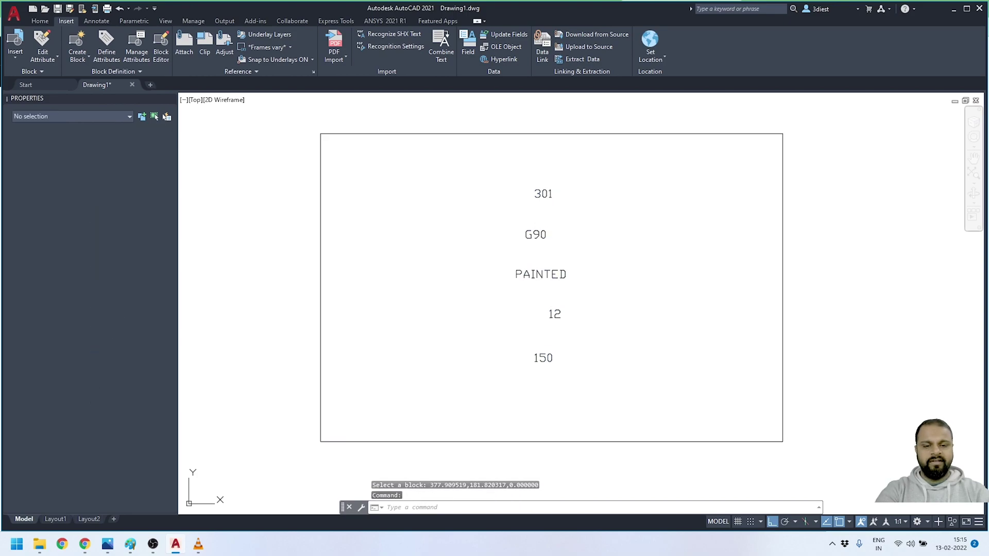
double_click(539, 236)
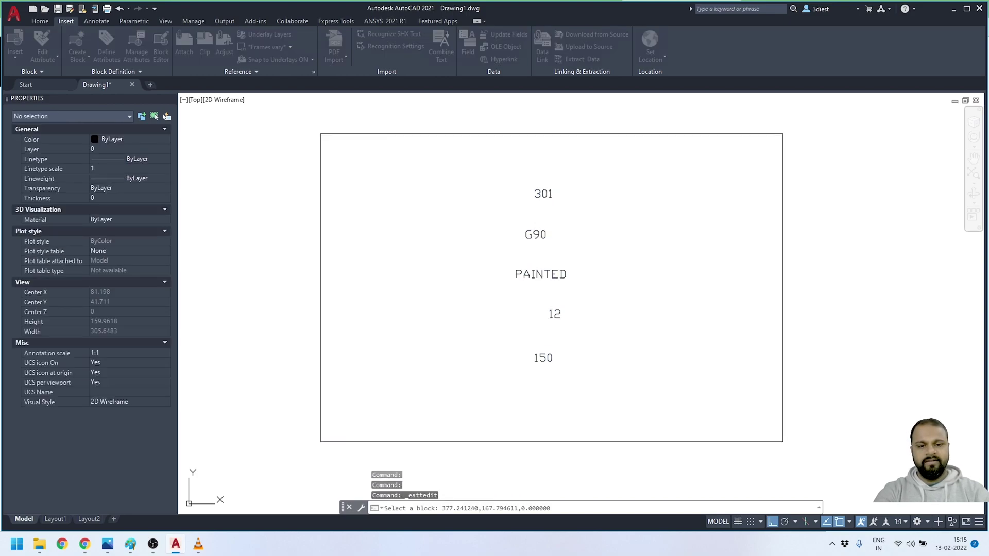
type("LZC")
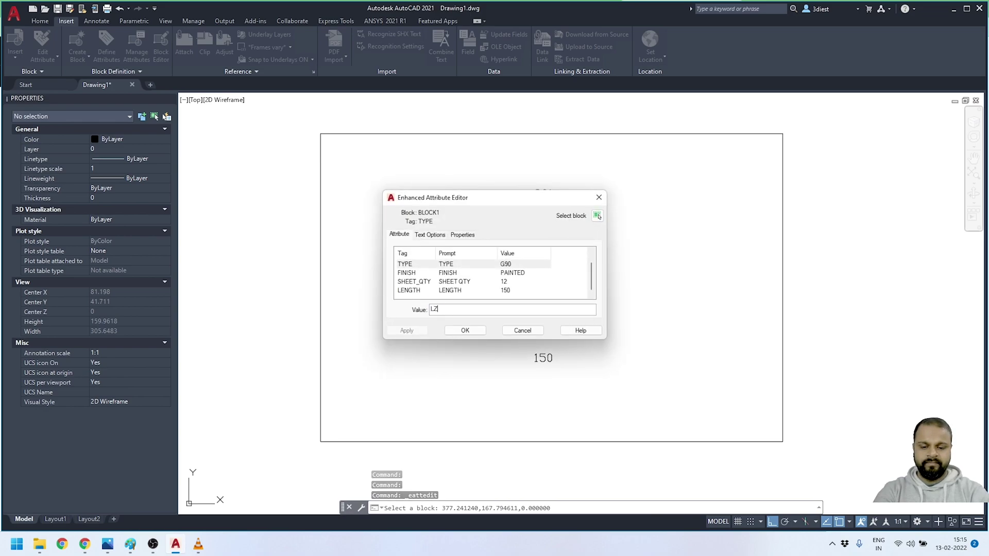
left_click(472, 331)
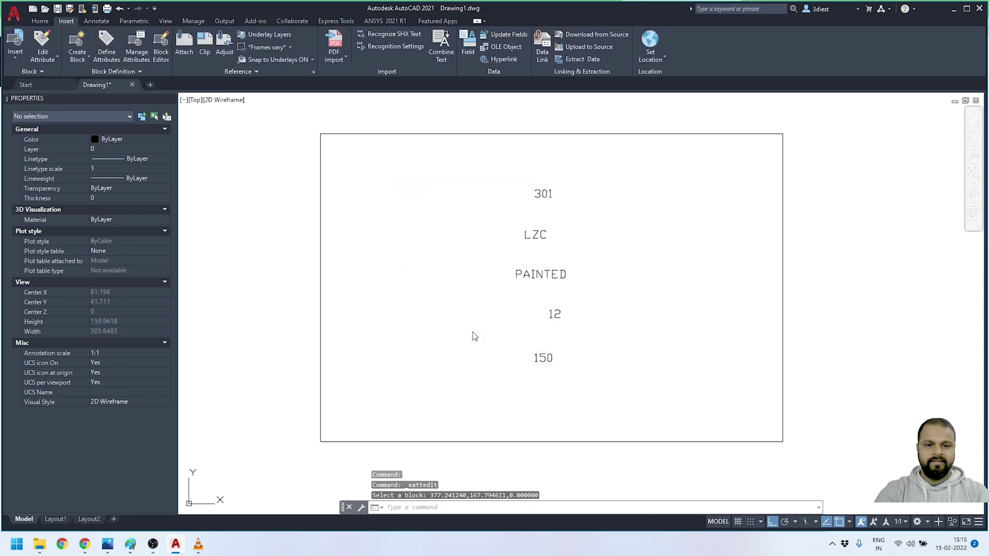
Change the SHEET_QTY attribute value to 15.
left_click(555, 315)
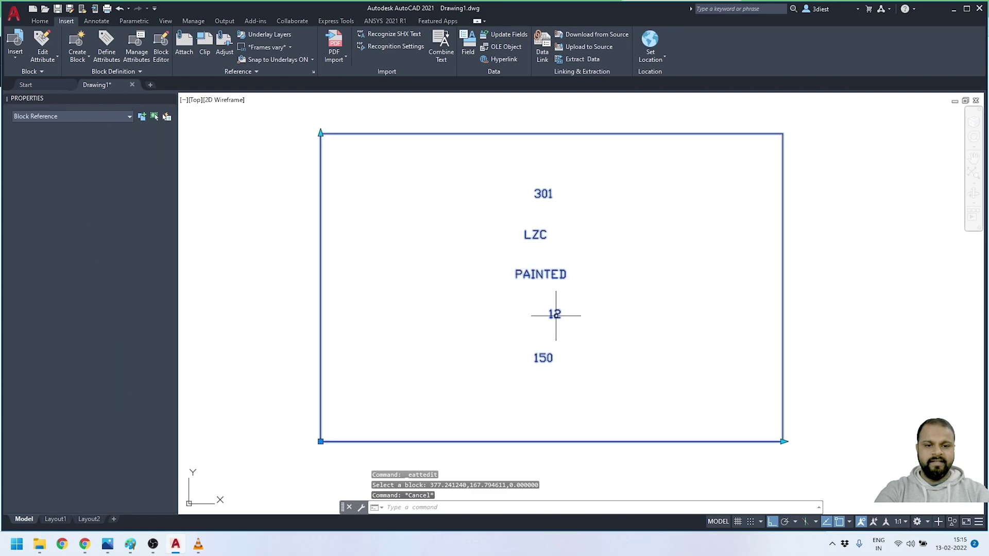
key("Escape")
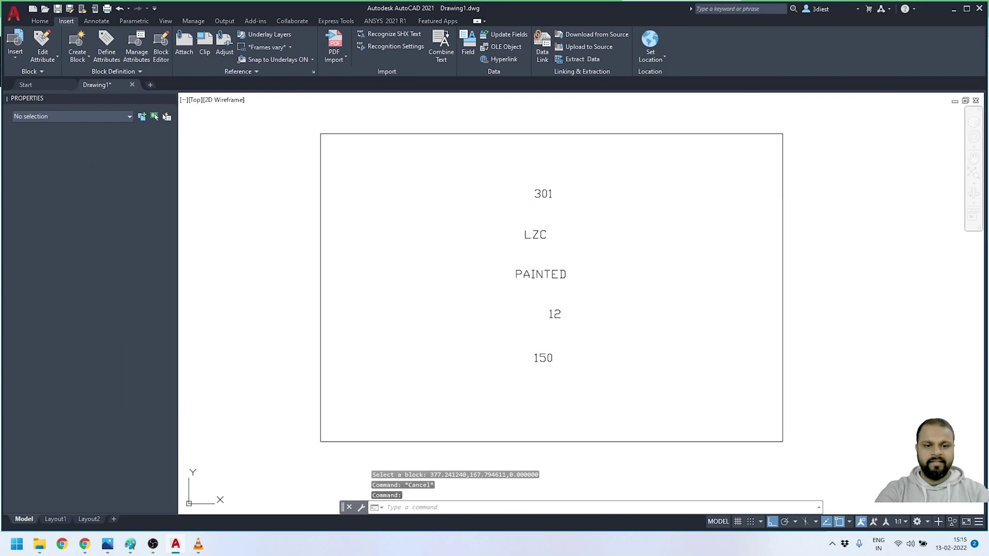
double_click(554, 313)
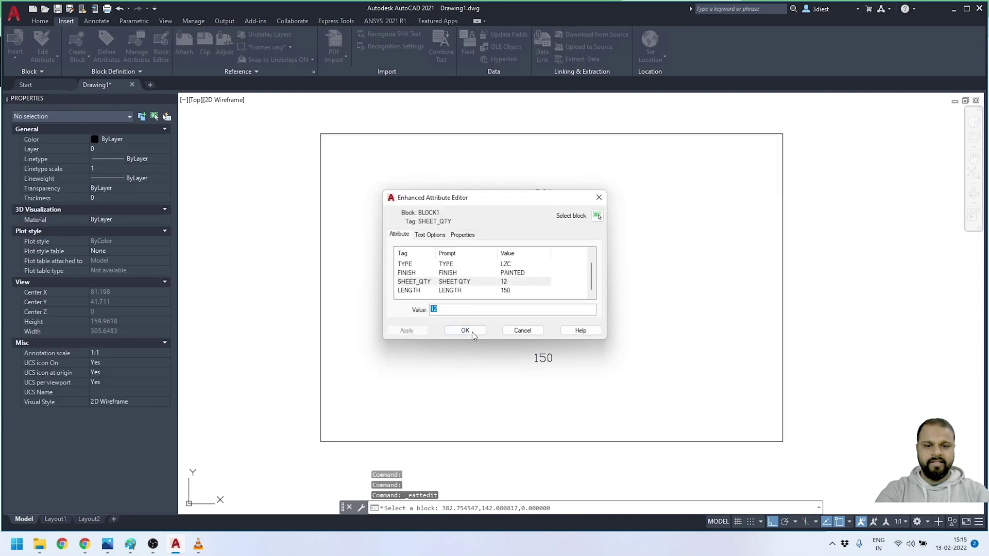
type("5")
left_click(465, 330)
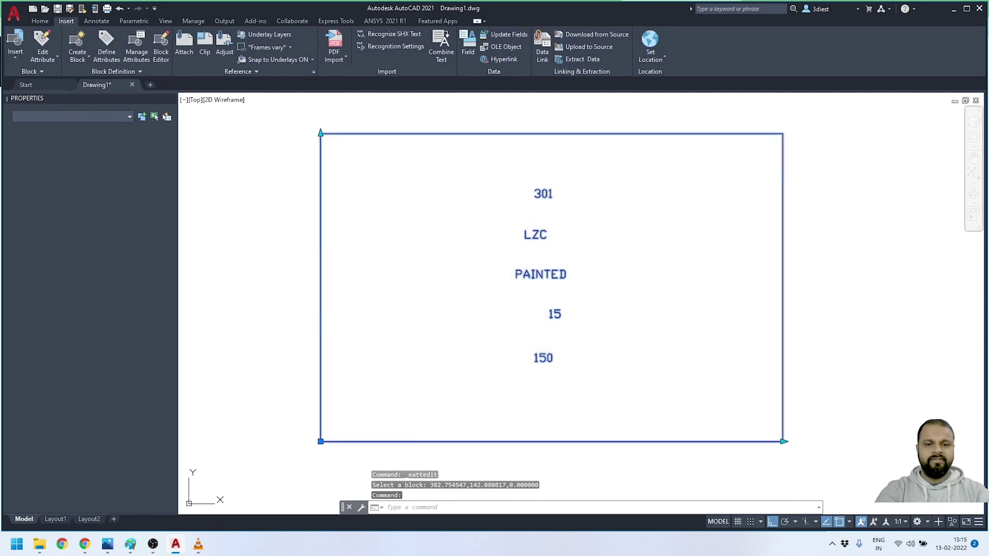
key("Escape")
key("Escape")
scroll(498, 255, "down", 2)
scroll(513, 268, "up", 2)
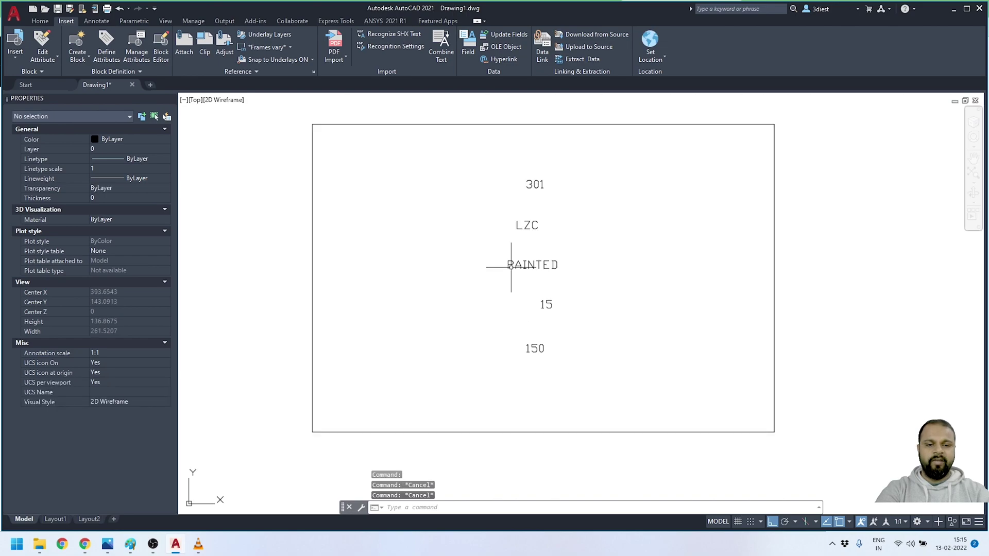
scroll(638, 230, "down", 2)
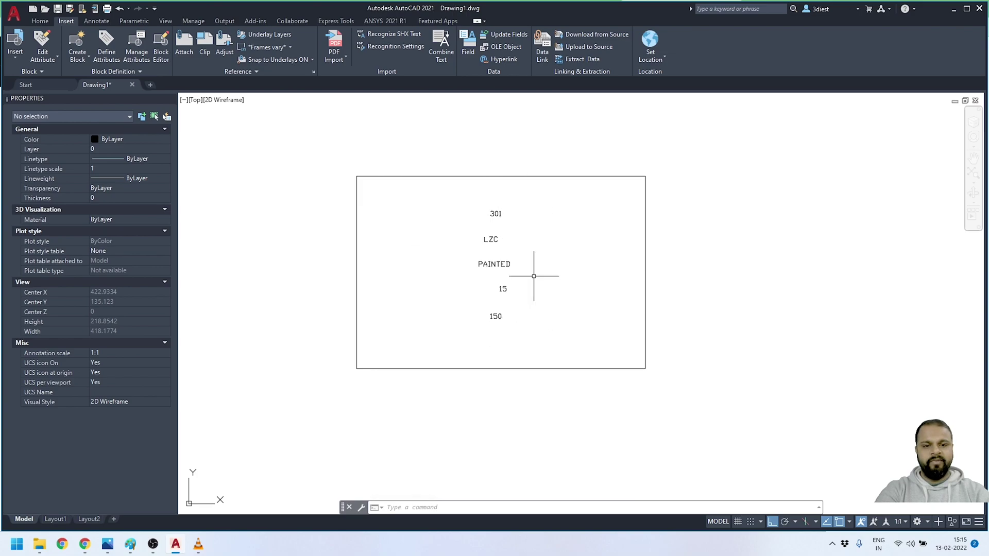
key("Escape")
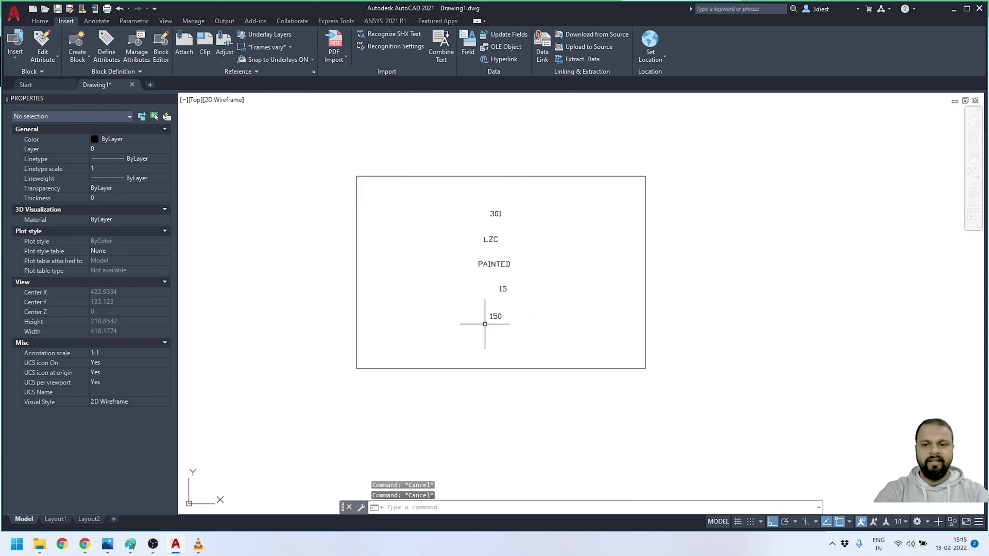